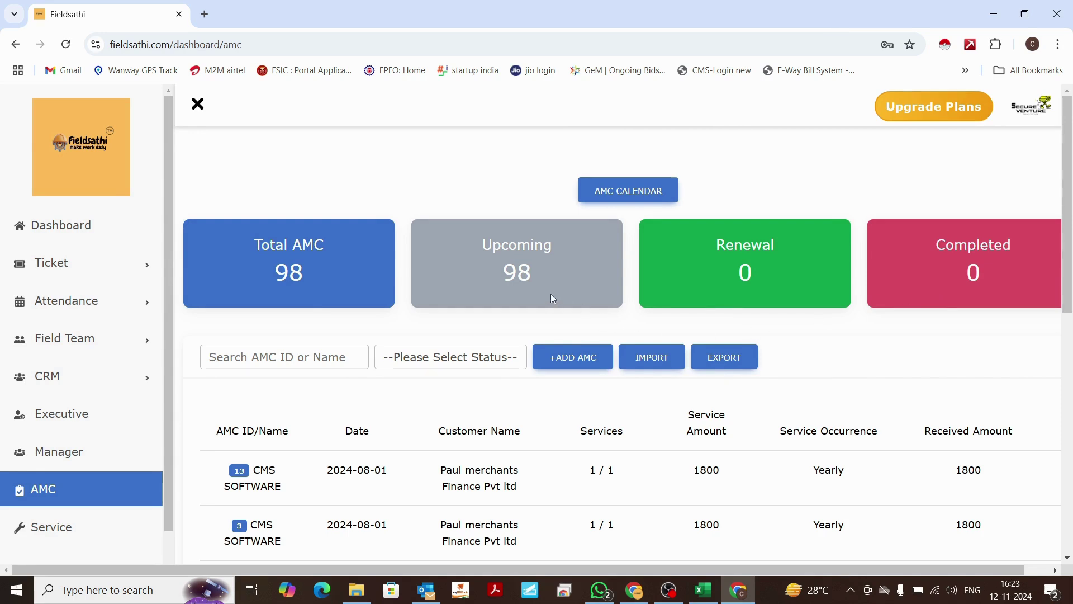
- Open the form for adding a new AMC and look over its AMC name, activation time and activation date fields
click(575, 369)
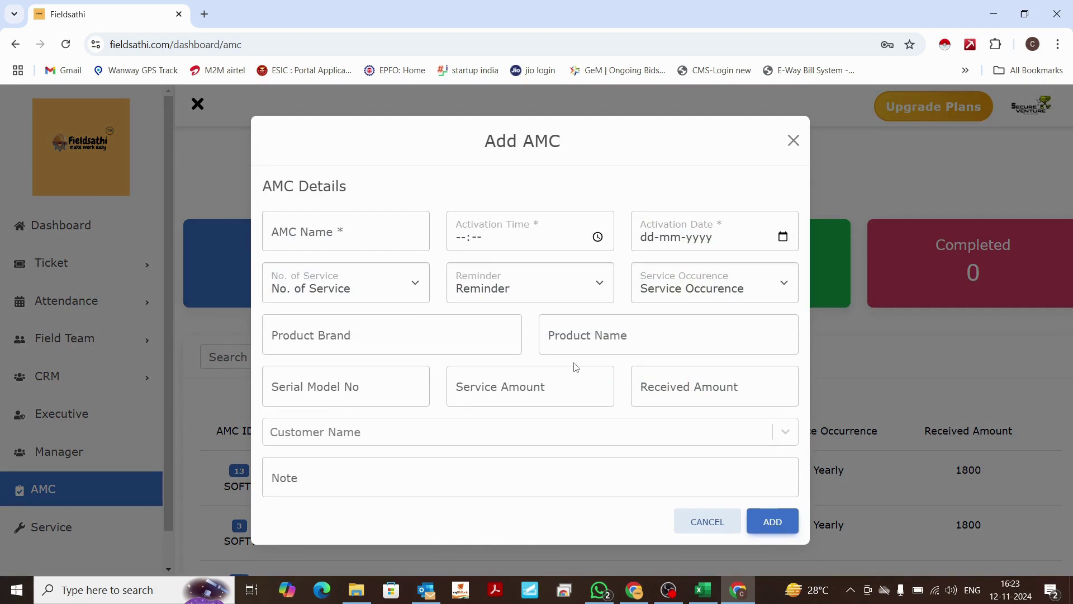
click(331, 241)
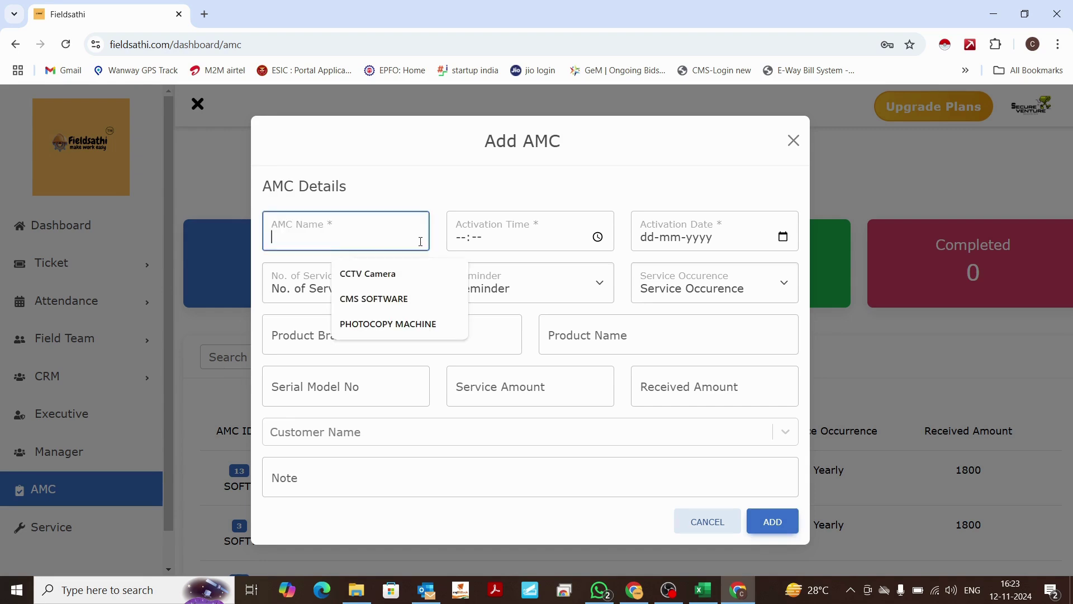
click(531, 247)
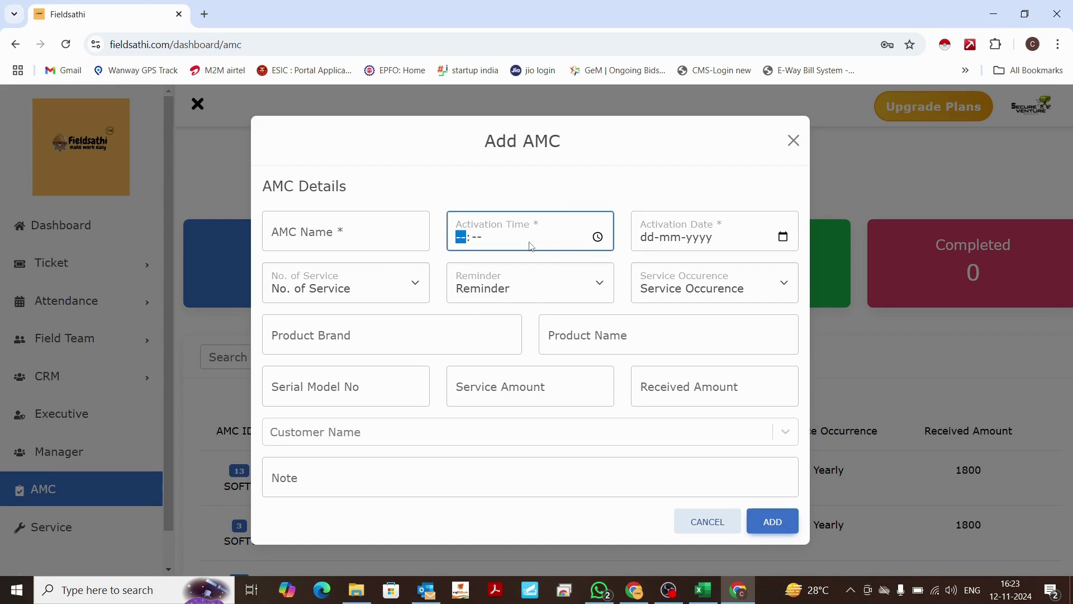
click(597, 237)
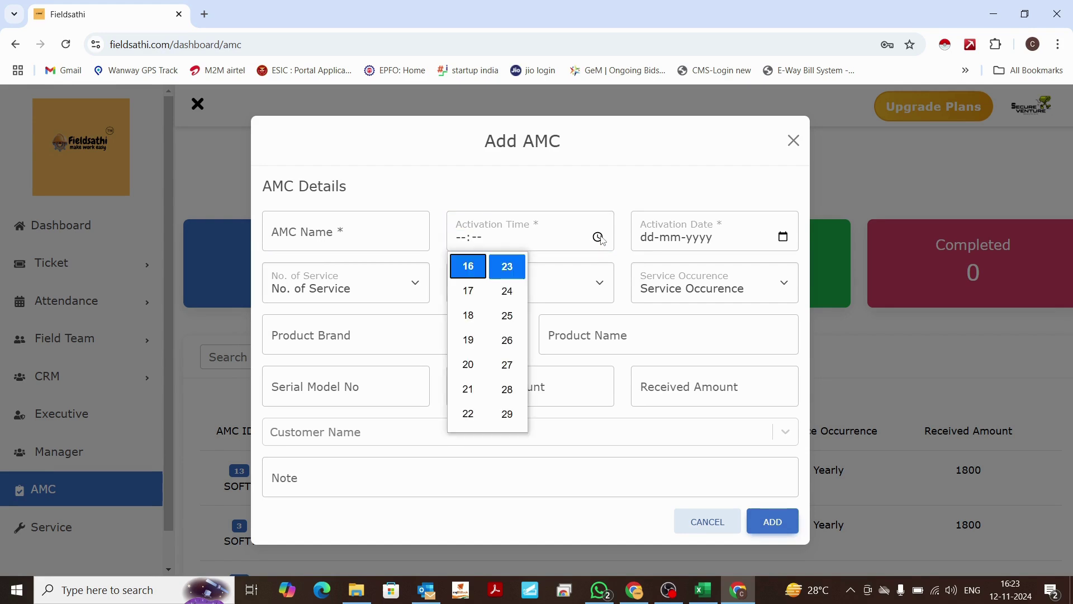
click(597, 237)
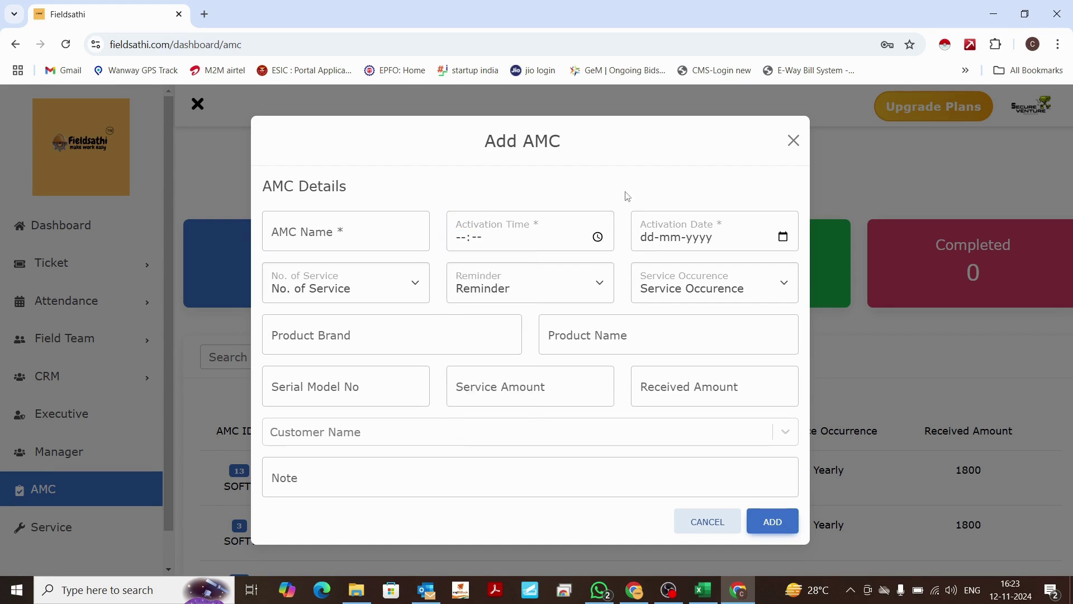
click(783, 237)
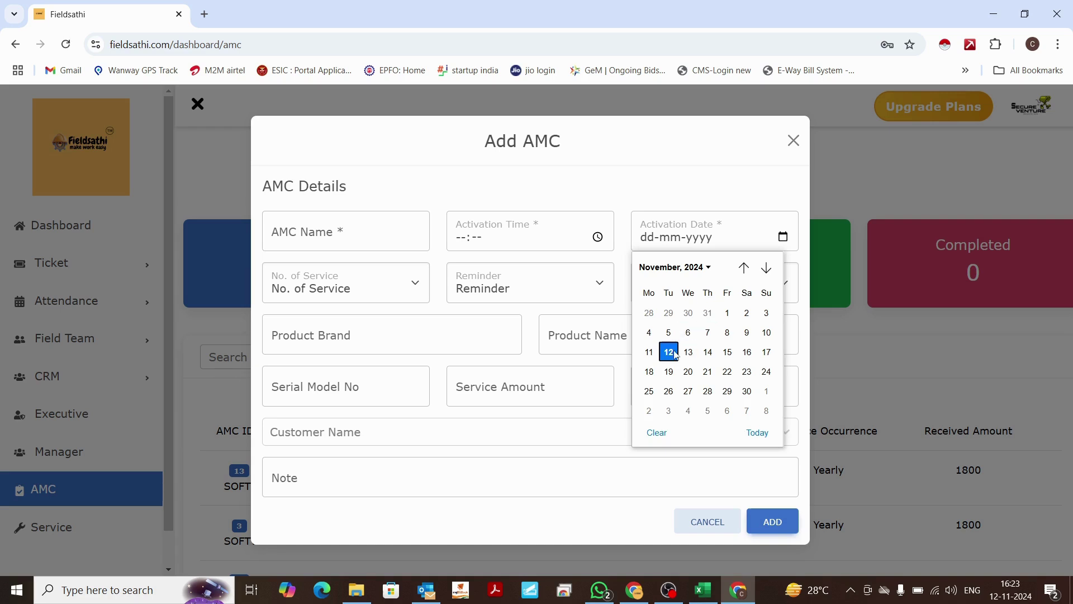
- Set the number of services for the new AMC to 6
click(334, 290)
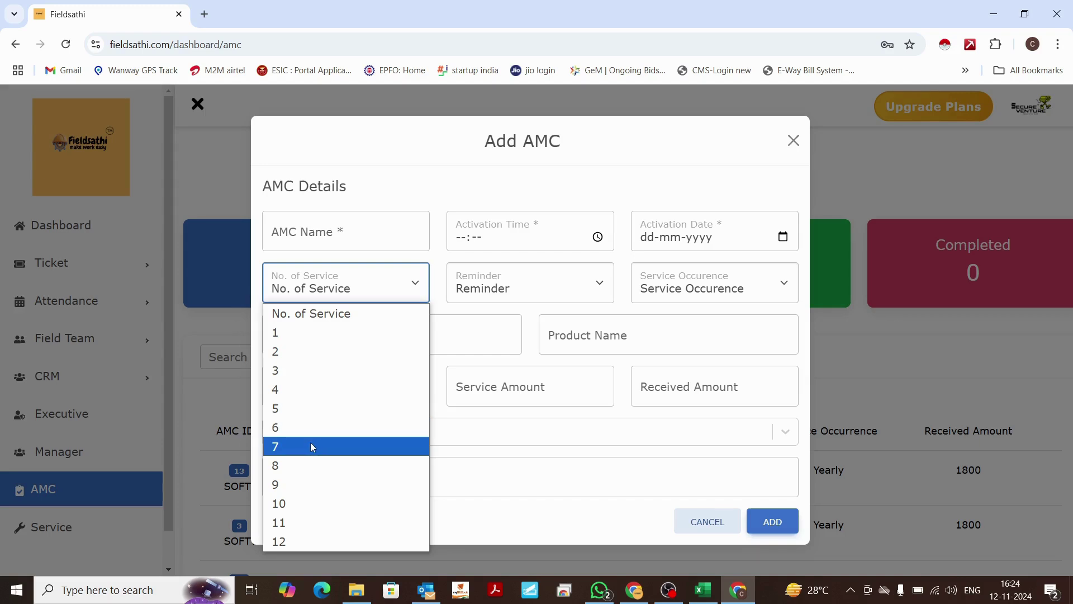
click(307, 542)
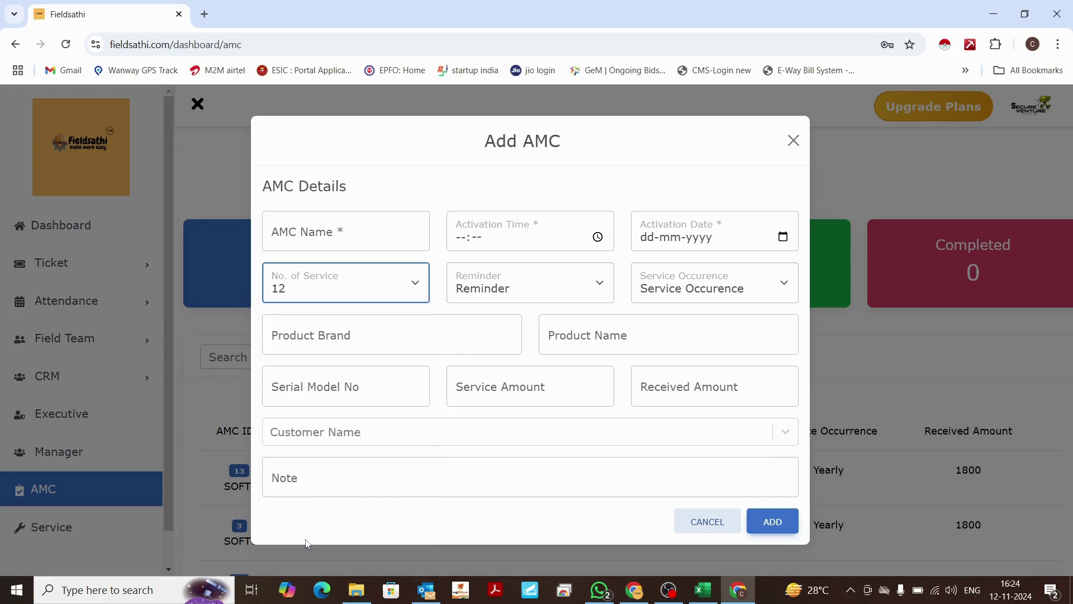
click(323, 297)
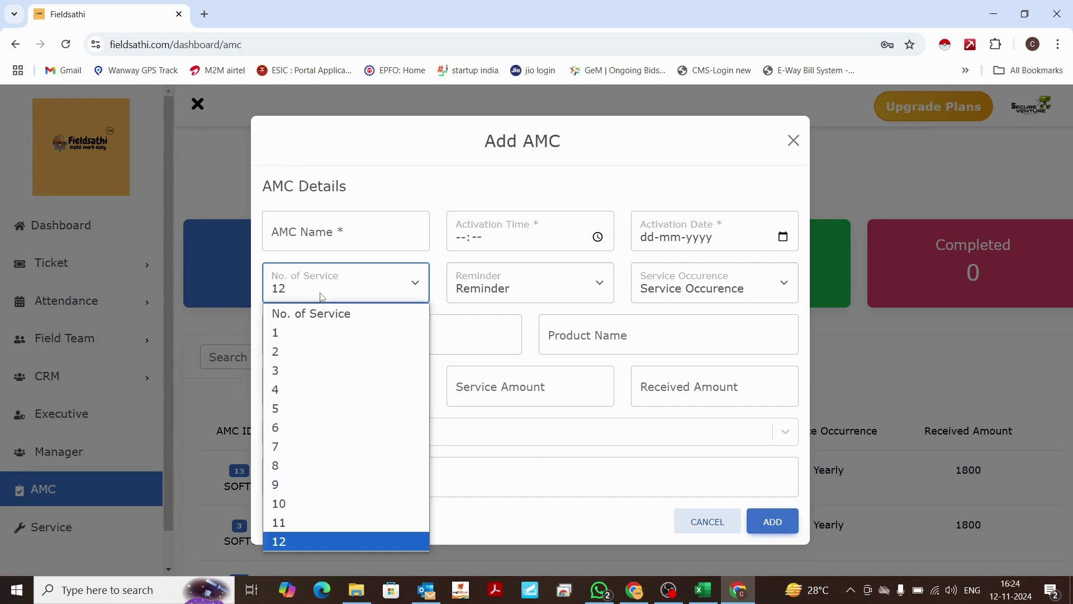
click(293, 430)
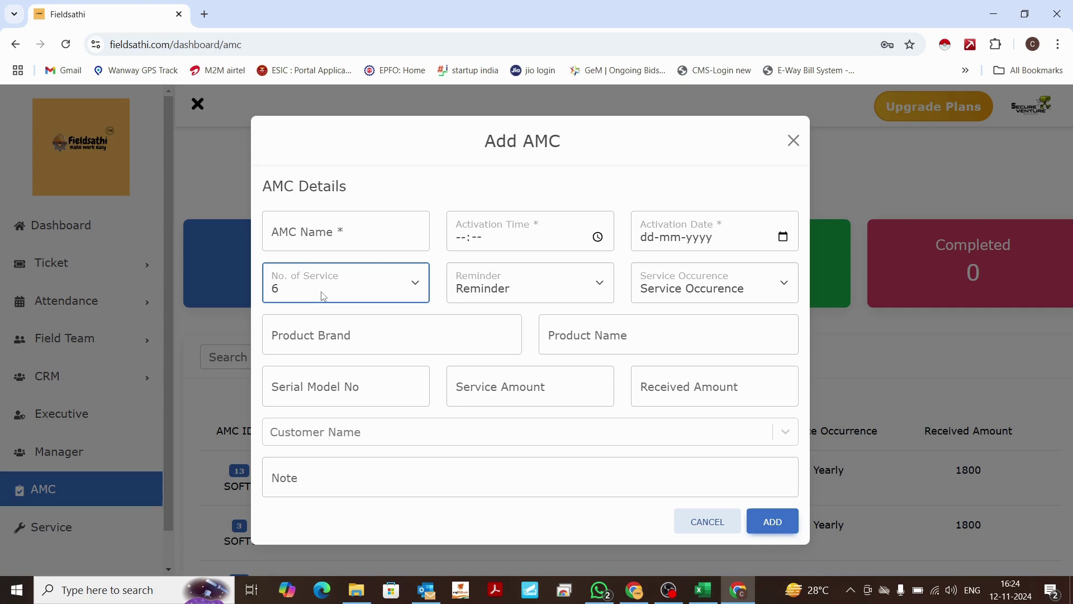
- Set the AMC's reminder to Extreme and its service occurrence to Yearly
click(480, 291)
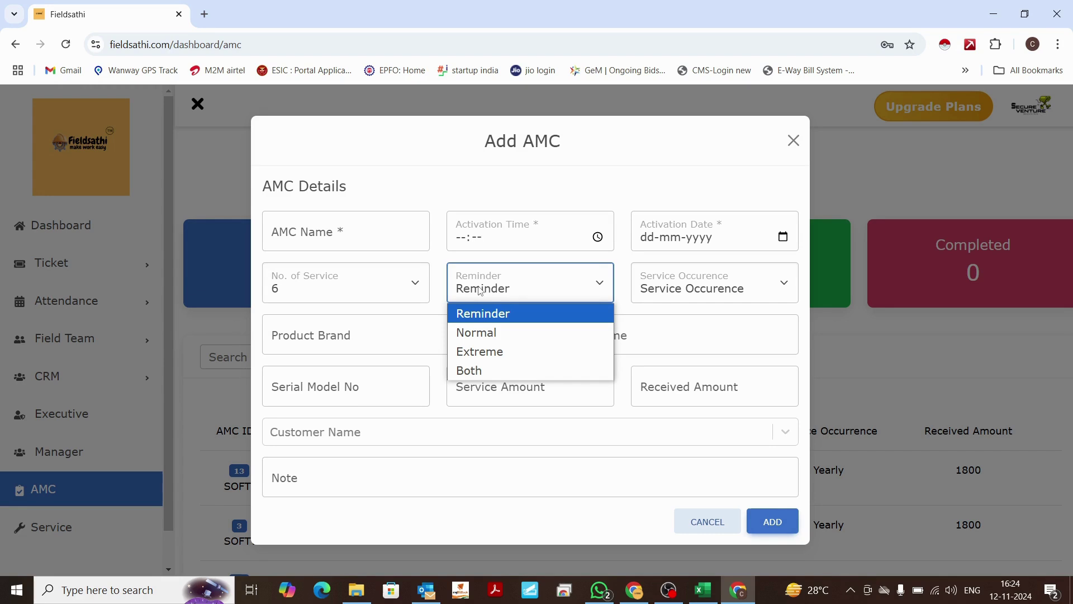
click(507, 351)
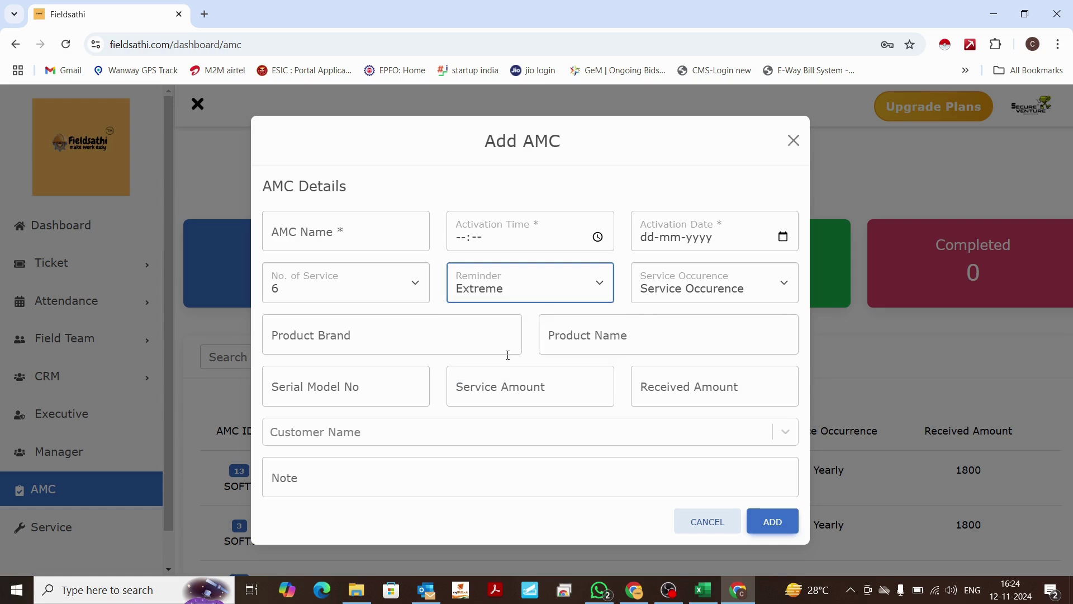
click(675, 295)
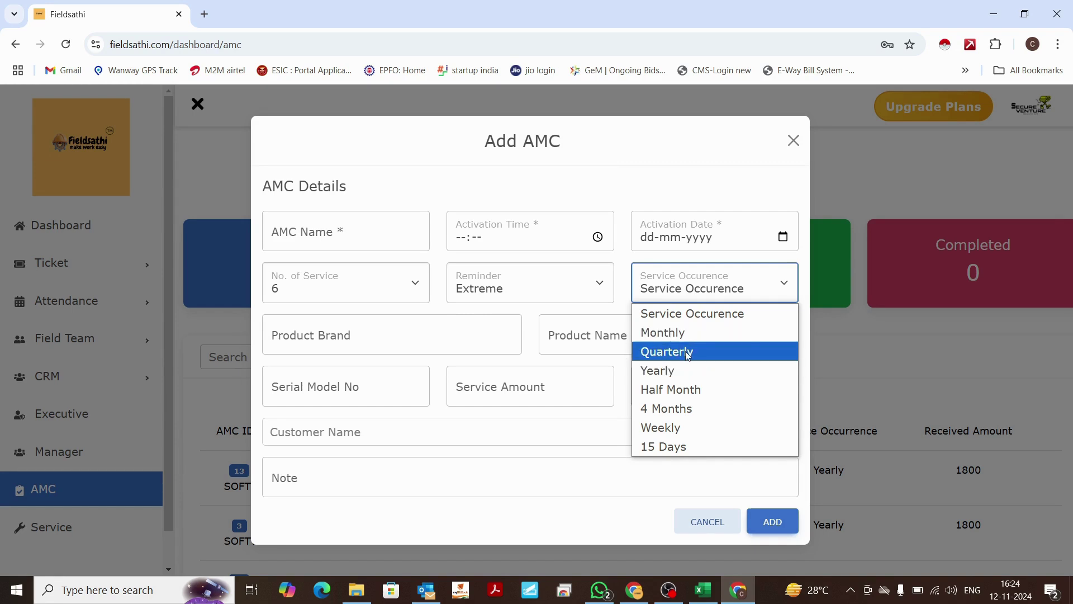
click(684, 370)
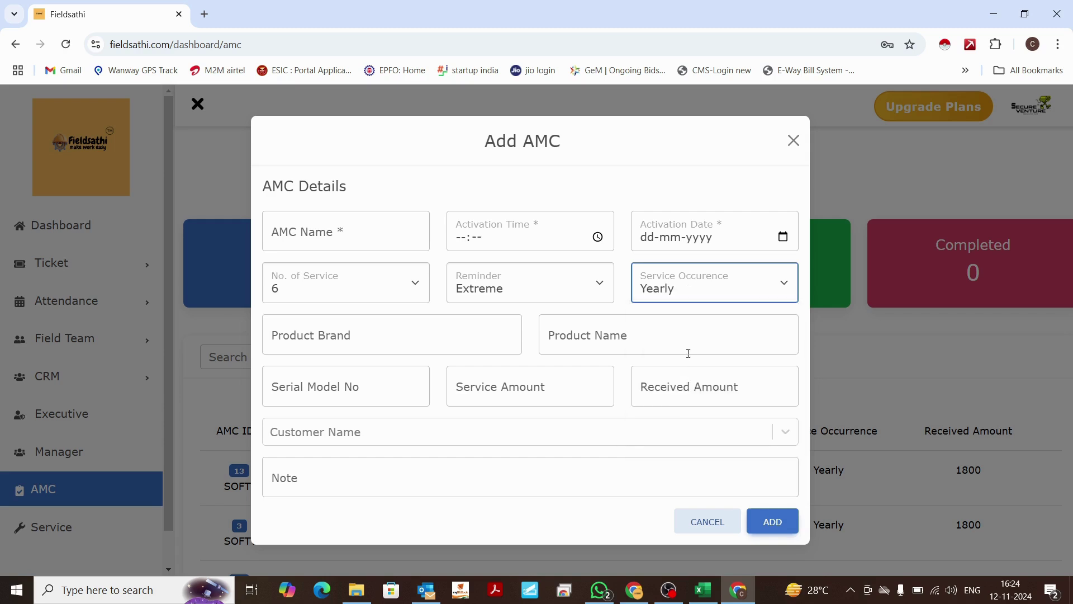
- Look over the suggested entries for the product brand, product name and serial model number
click(354, 341)
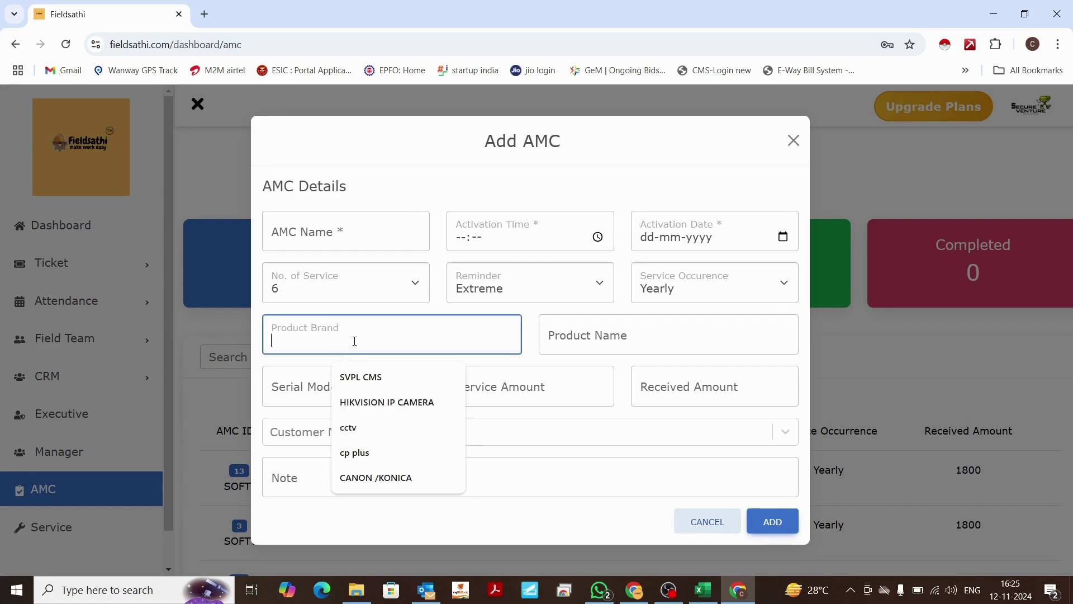
click(599, 344)
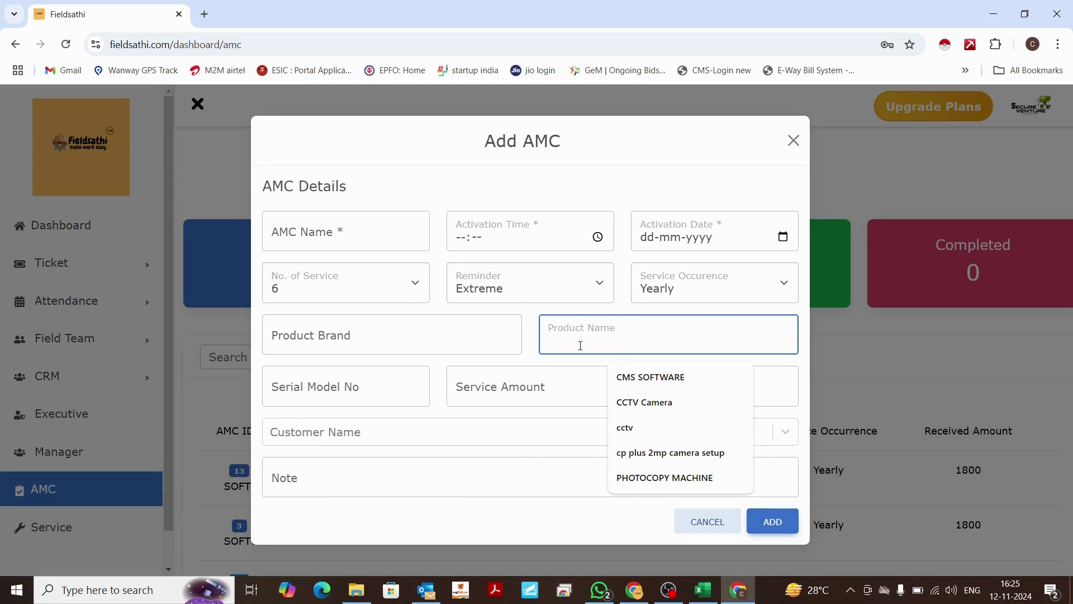
click(351, 392)
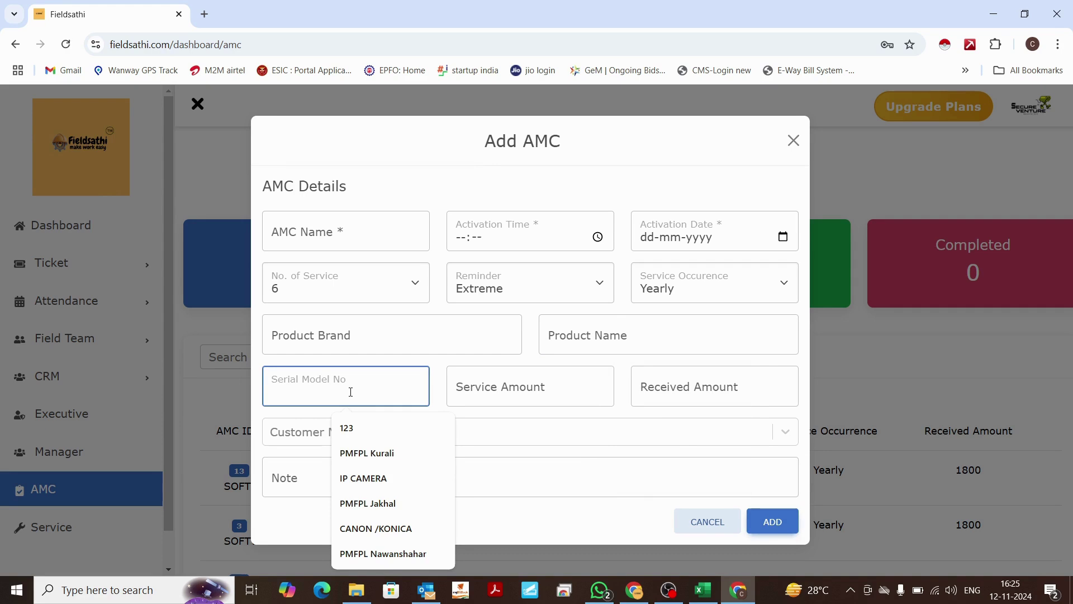
- Enter a service amount of 4000 and a received amount of 2000 for the new AMC
click(479, 394)
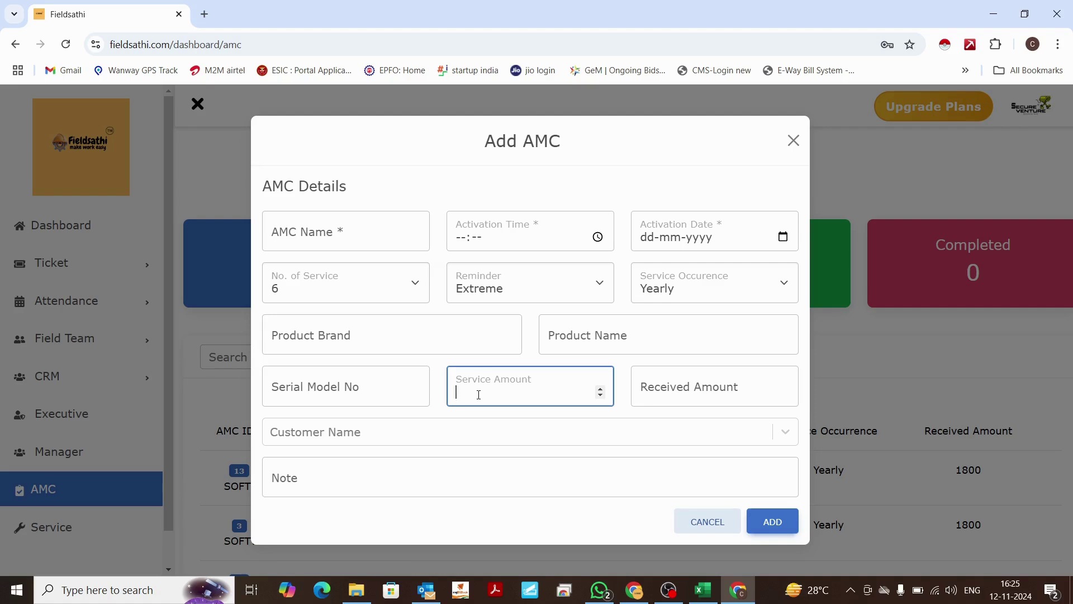
text(4000)
click(667, 399)
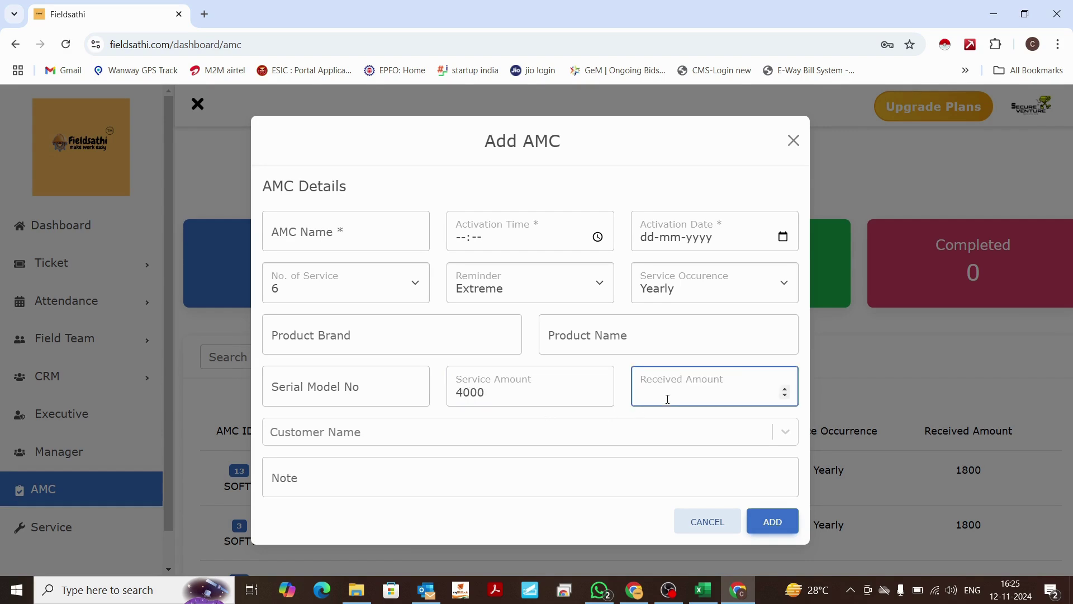
drag(496, 391, 452, 396)
click(684, 394)
text(4000)
key(BackSpace)
key(BackSpace)
key(BackSpace)
key(BackSpace)
text(2000)
click(688, 361)
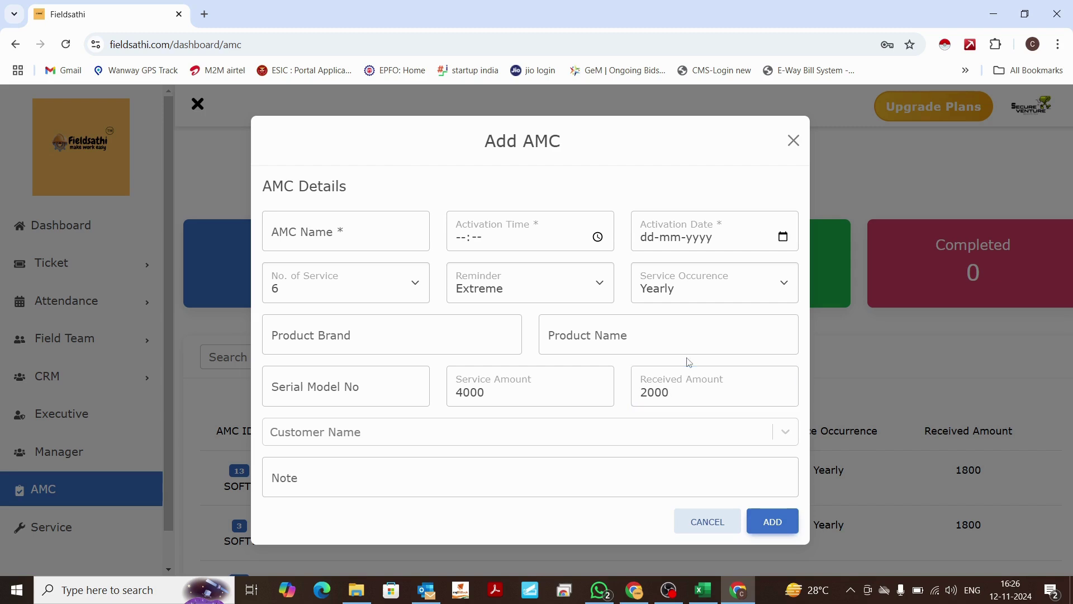
- Choose a customer from the existing customers for the new AMC, check the note field, and discard the form without saving
click(334, 436)
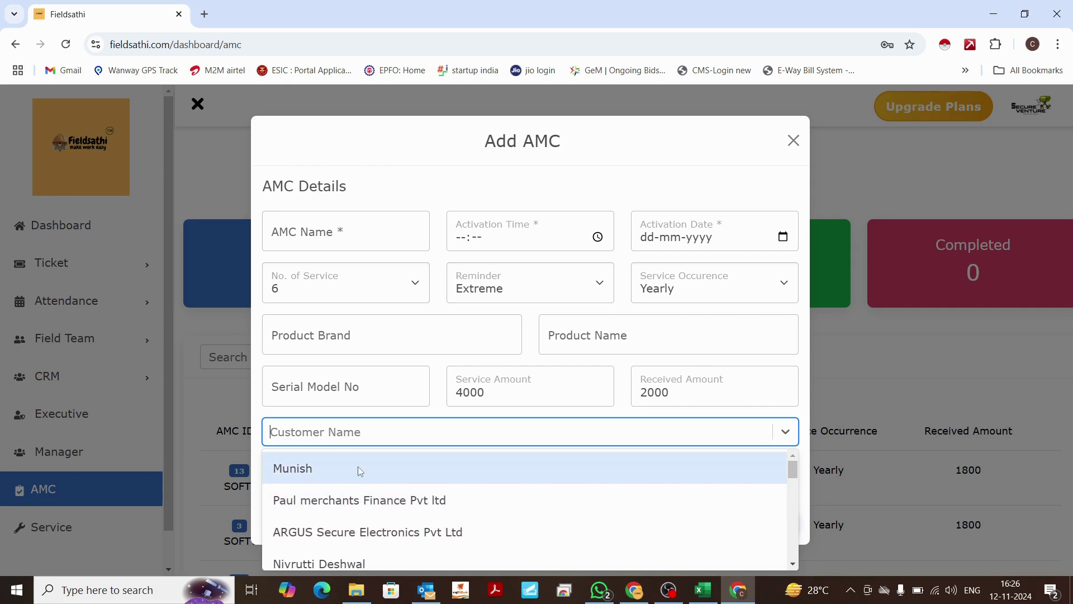
scroll(358, 465, down, 3)
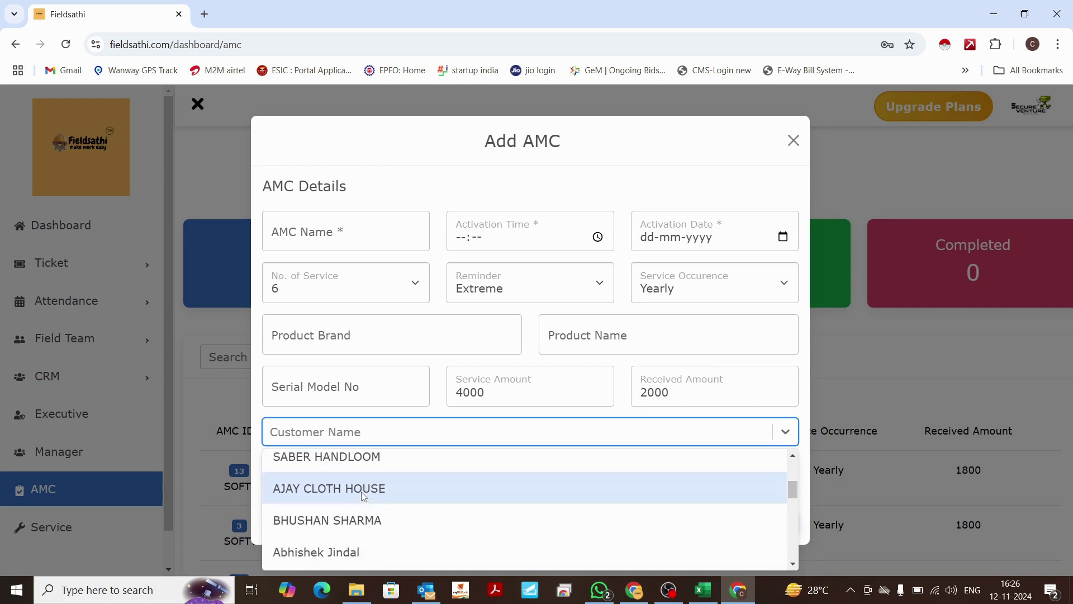
scroll(367, 534, up, 3)
scroll(367, 534, down, 3)
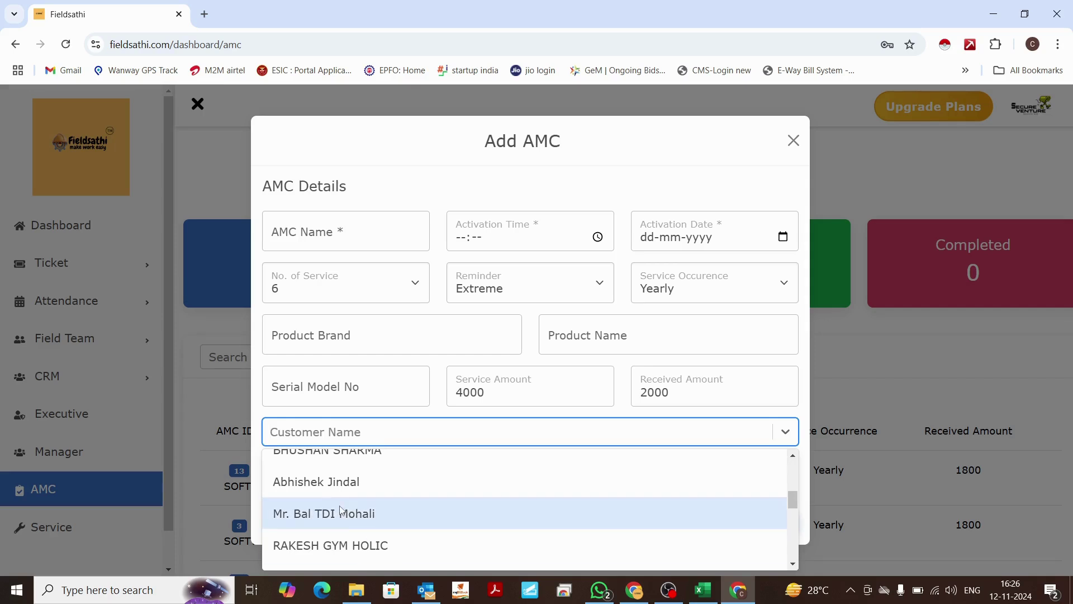
click(345, 481)
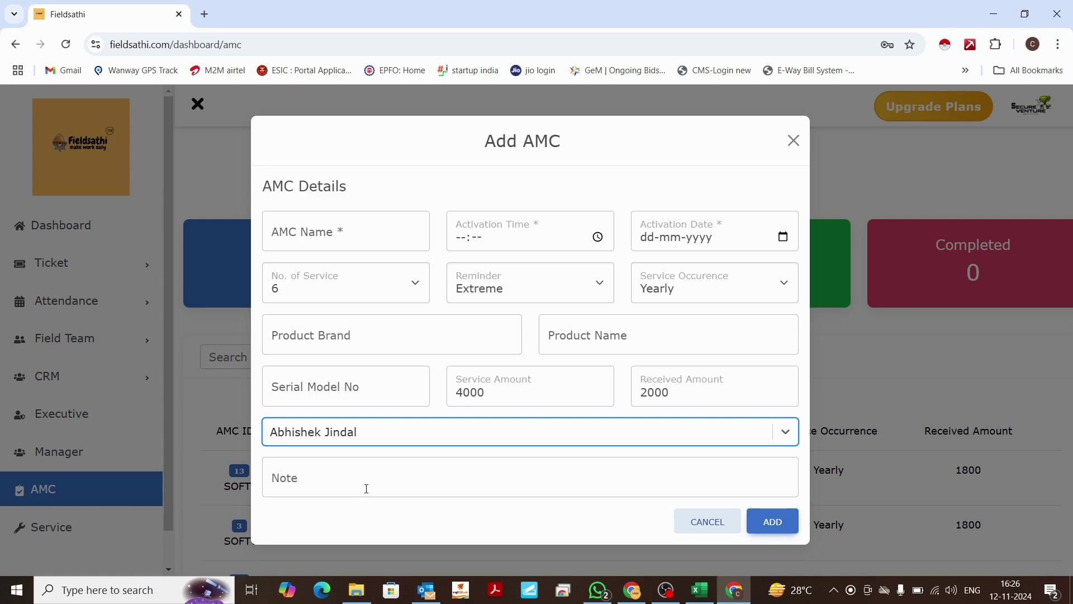
click(366, 489)
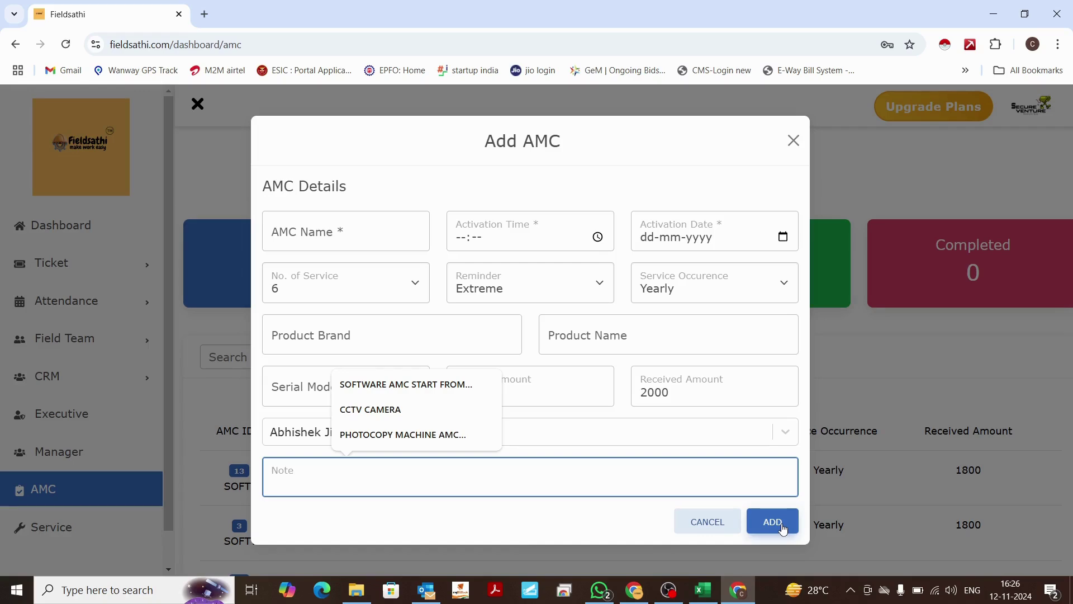
click(705, 529)
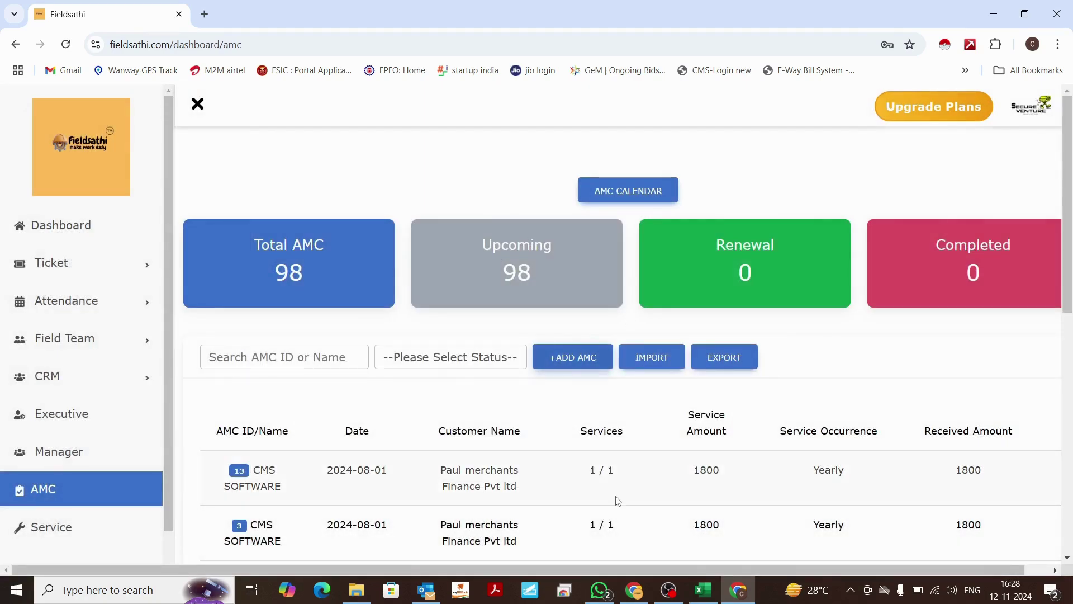
- Open the report details of the last AMC on the first page of the AMC list
scroll(640, 472, down, 3)
scroll(642, 472, down, 7)
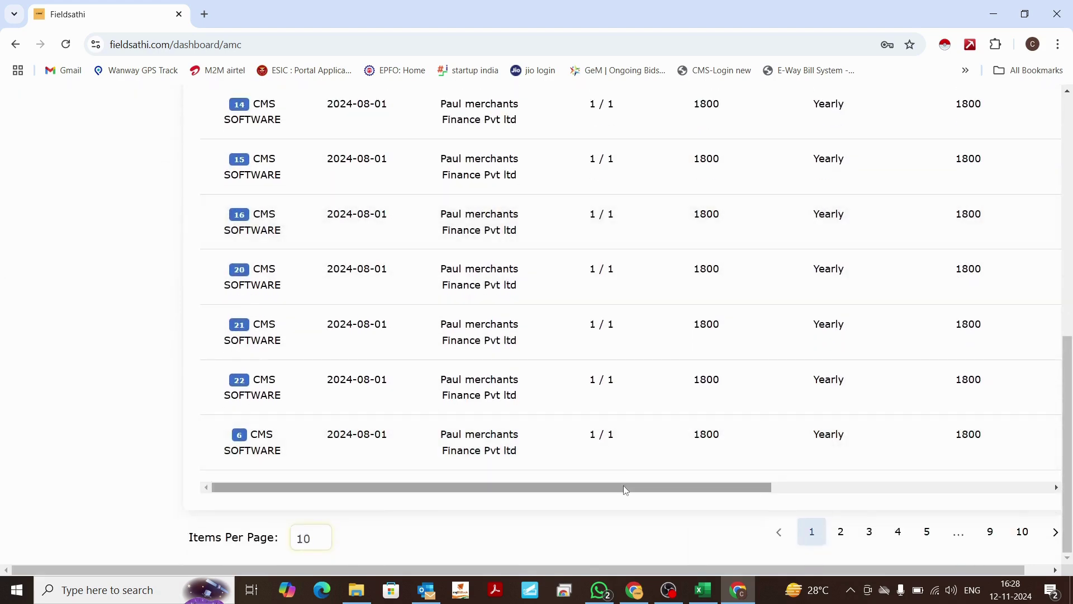
drag(622, 485, 563, 490)
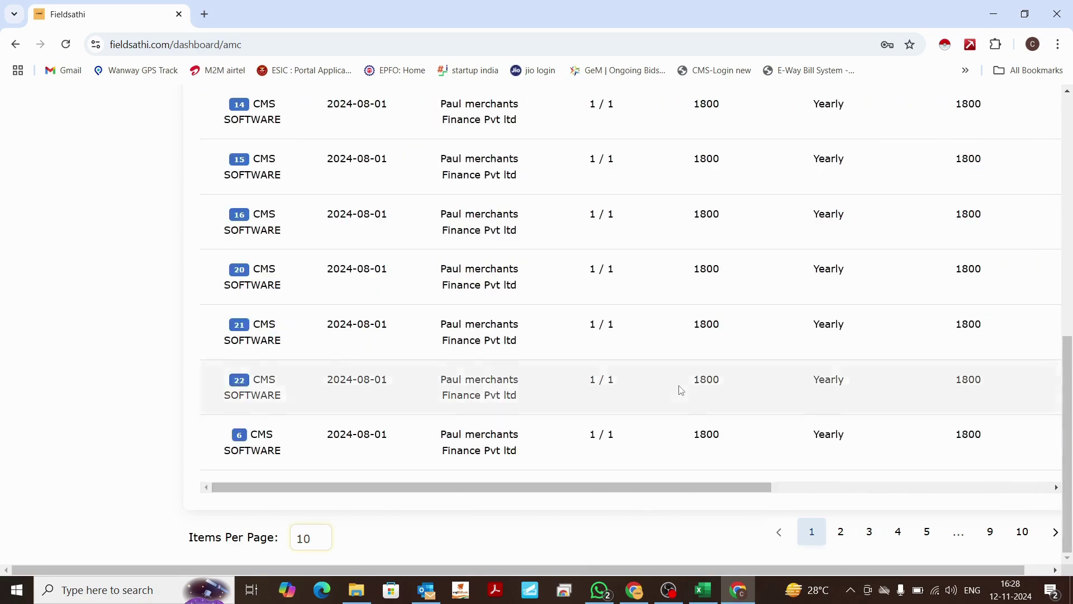
scroll(678, 388, up, 5)
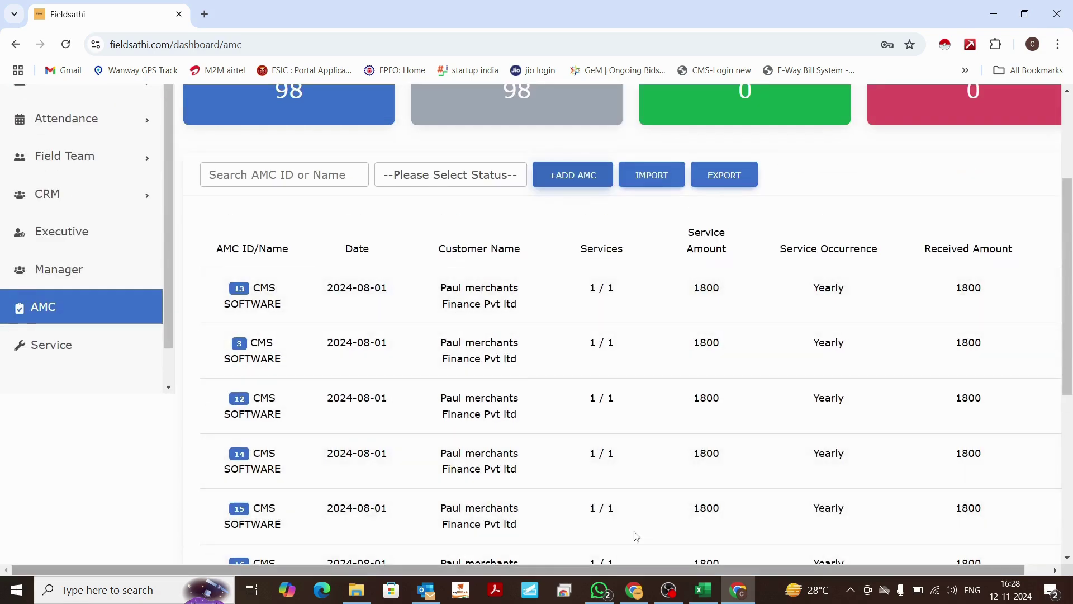
scroll(635, 532, down, 6)
drag(582, 487, 891, 495)
click(902, 442)
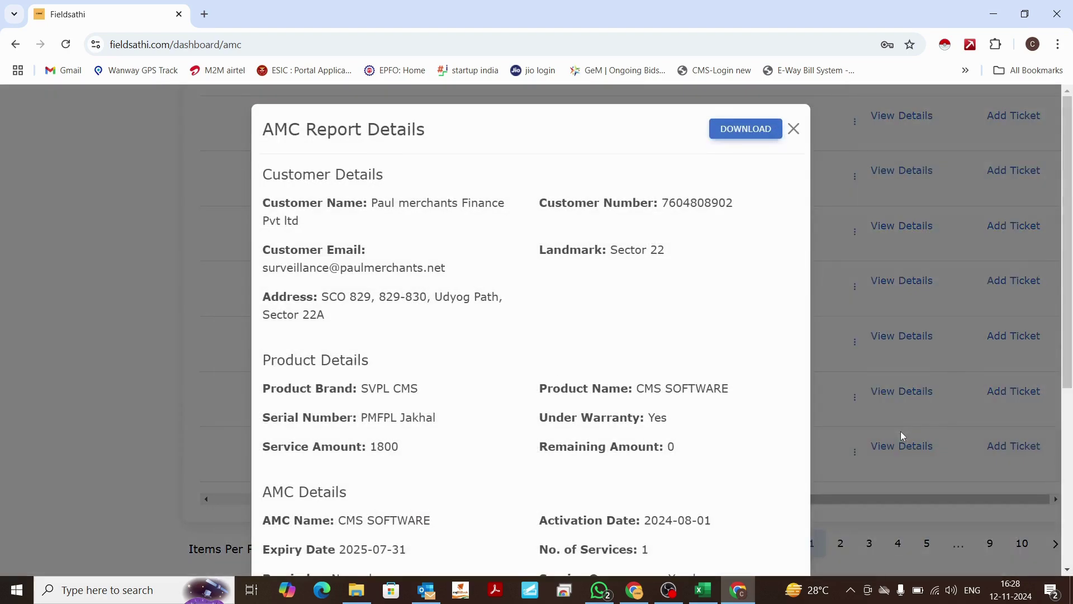
- Review the customer, product, AMC, note and service details in the AMC report
scroll(732, 300, down, 1)
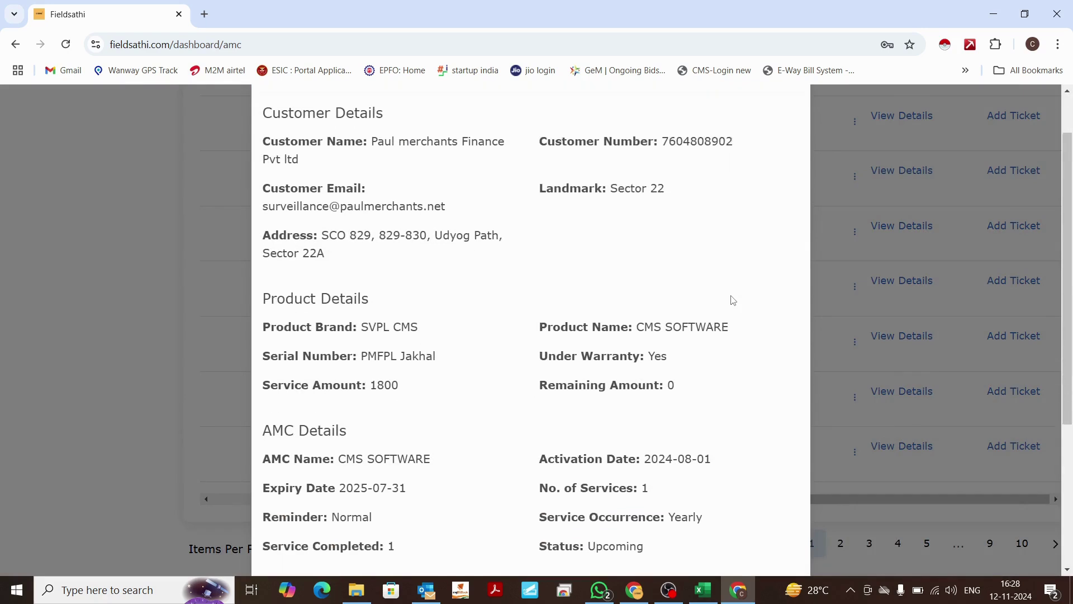
scroll(732, 300, up, 1)
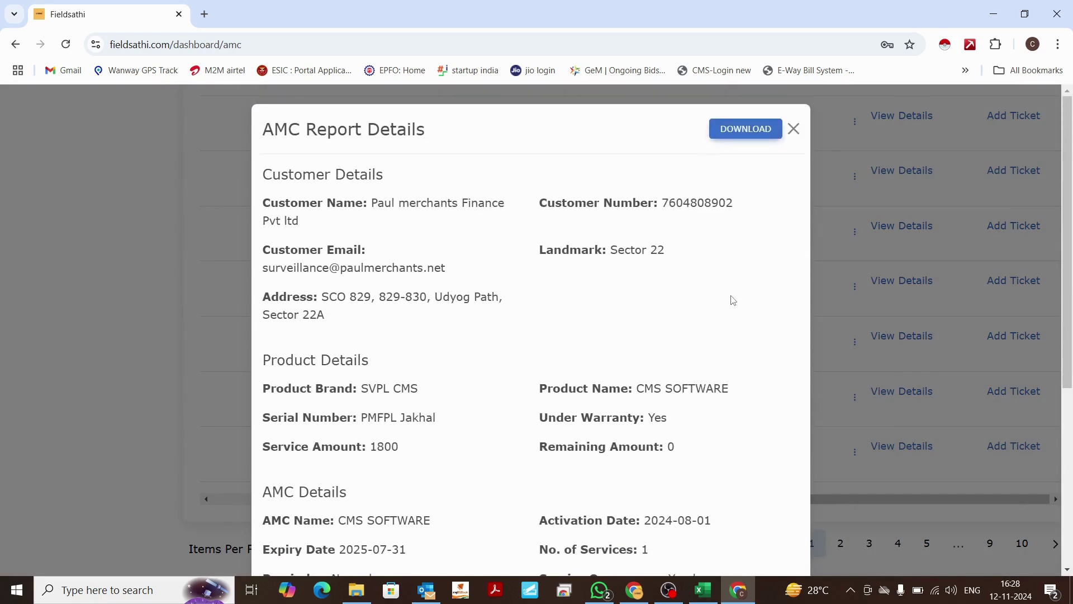
scroll(733, 300, down, 1)
scroll(732, 300, down, 1)
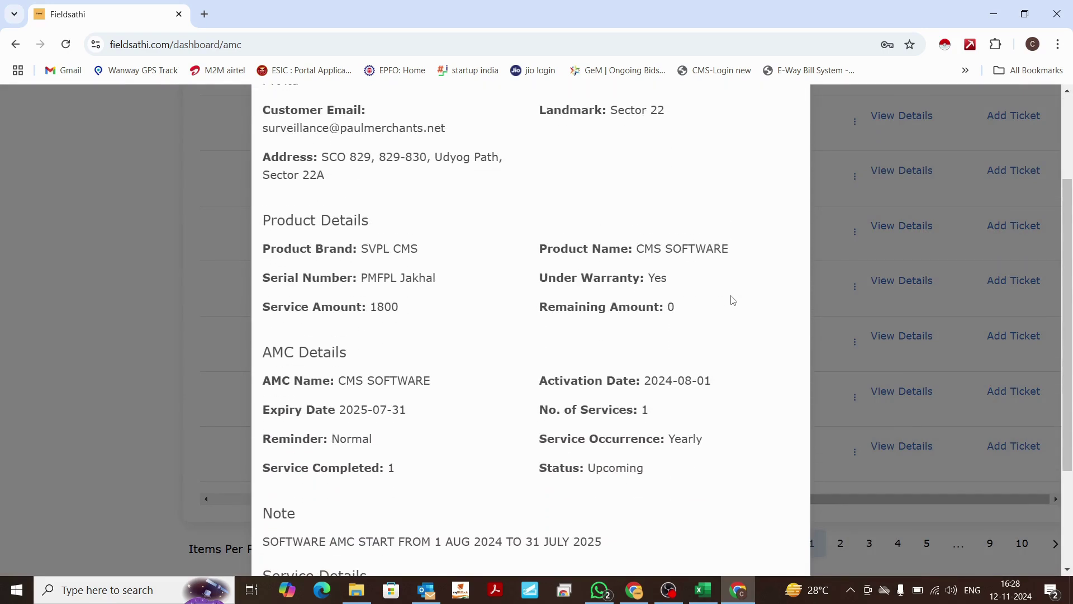
scroll(732, 300, down, 1)
scroll(732, 300, down, 1)
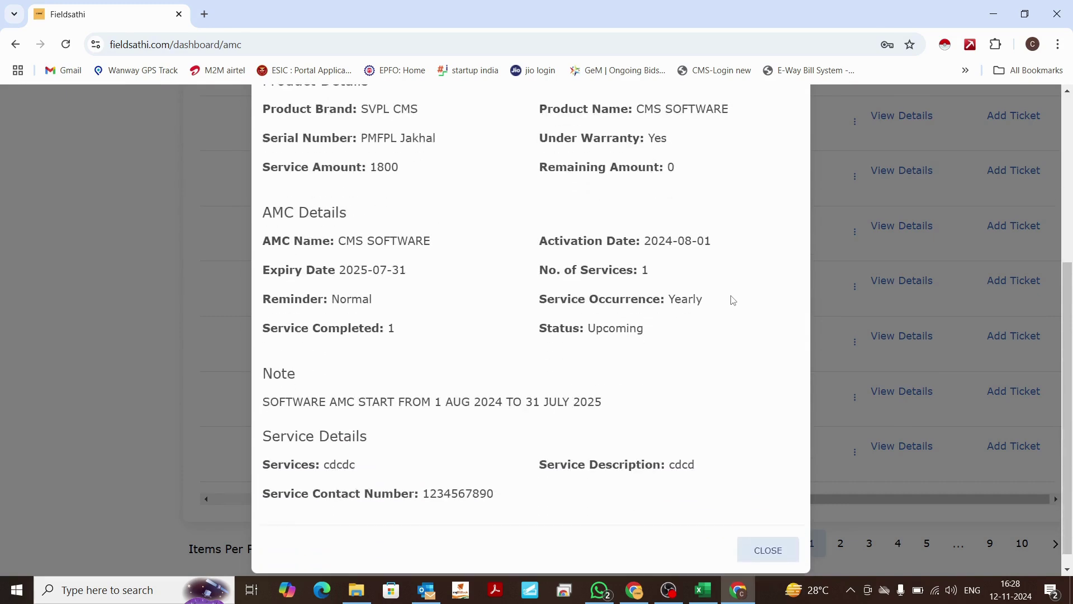
scroll(732, 300, up, 4)
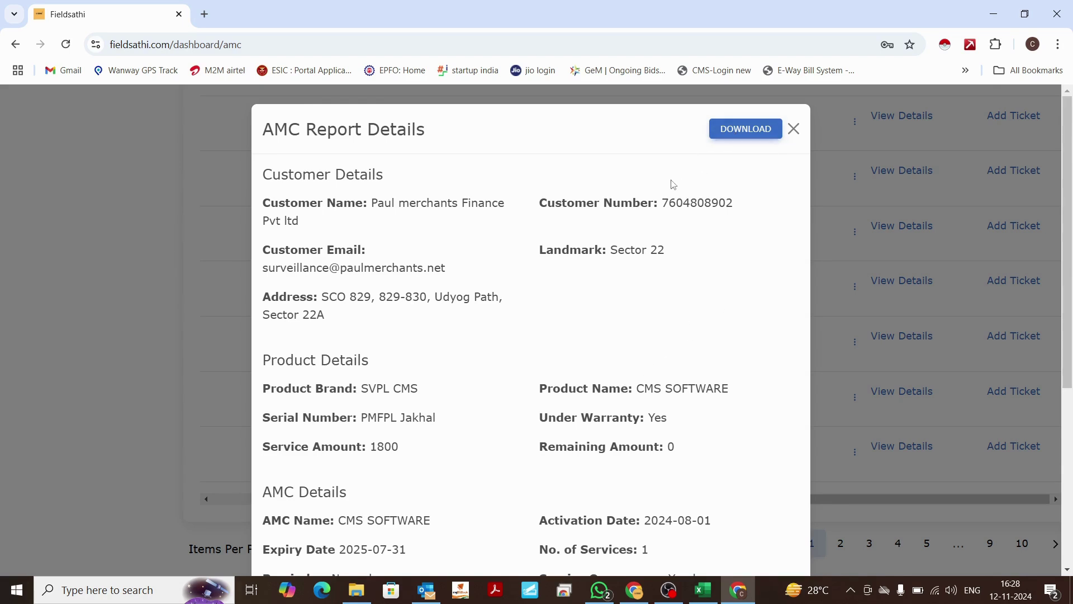
- Download the AMC report as a PDF, open the downloaded file, and hide the PDF viewer's tools list
click(745, 132)
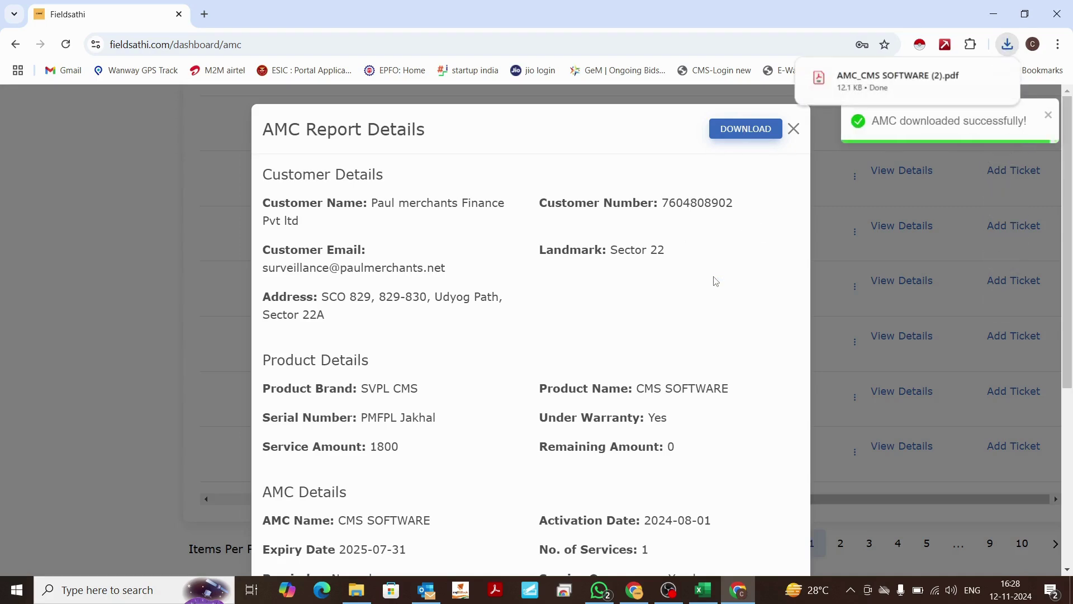
click(967, 79)
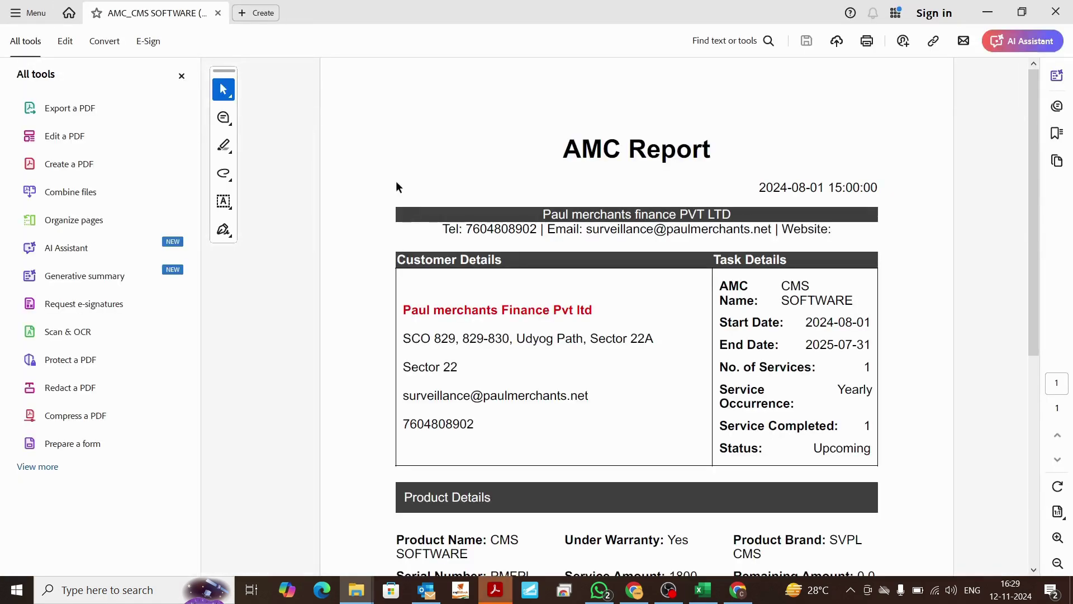
click(181, 76)
- Read the customer, task and product details and the note in the PDF report, and close it and the AMC report details
scroll(514, 297, down, 1)
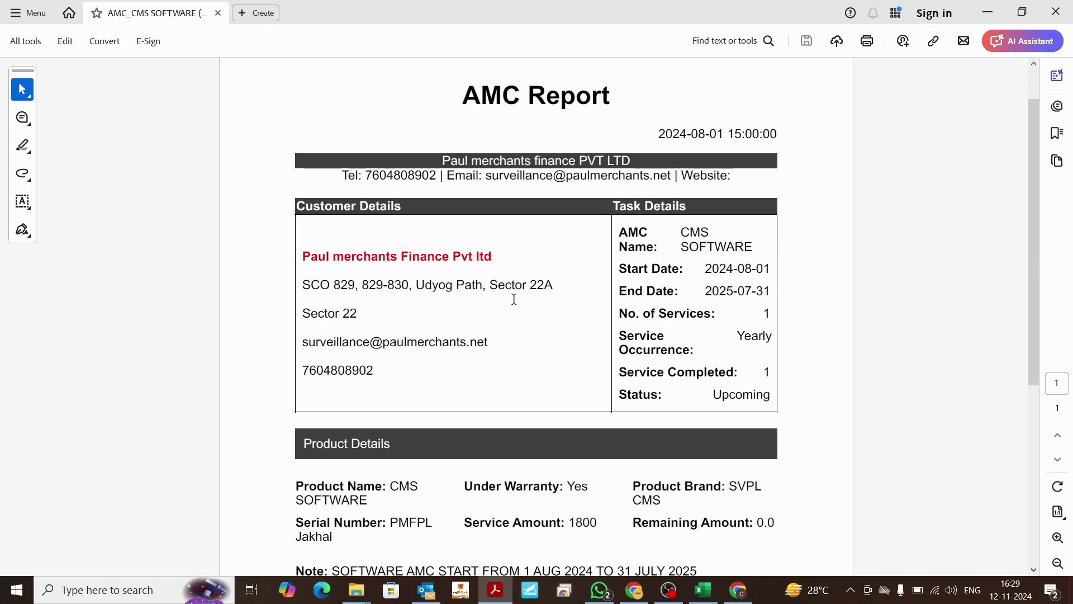
scroll(514, 299, down, 2)
scroll(515, 301, down, 1)
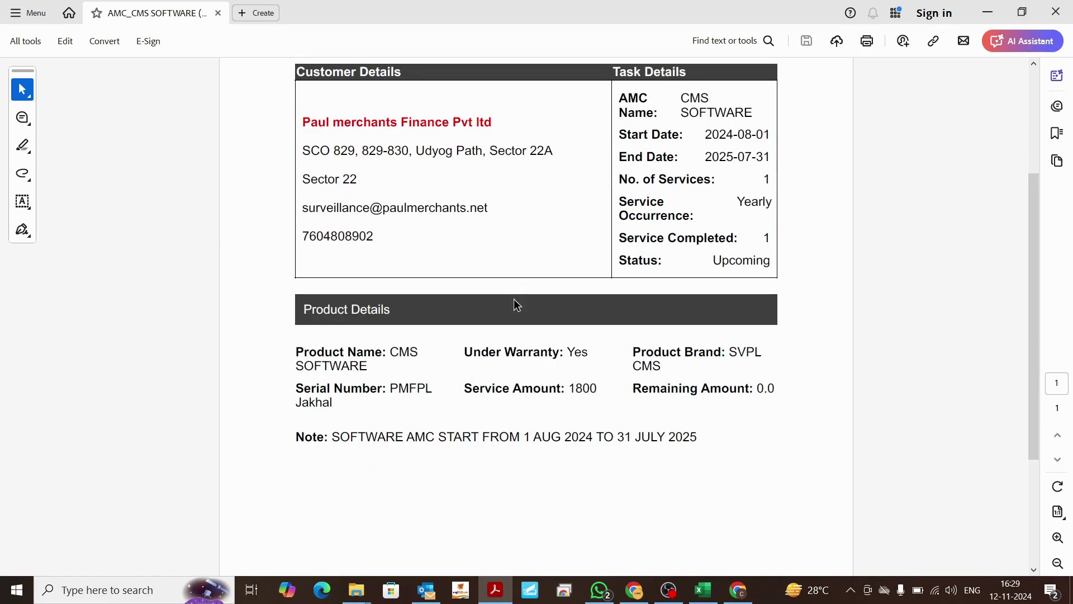
click(1055, 12)
click(1056, 7)
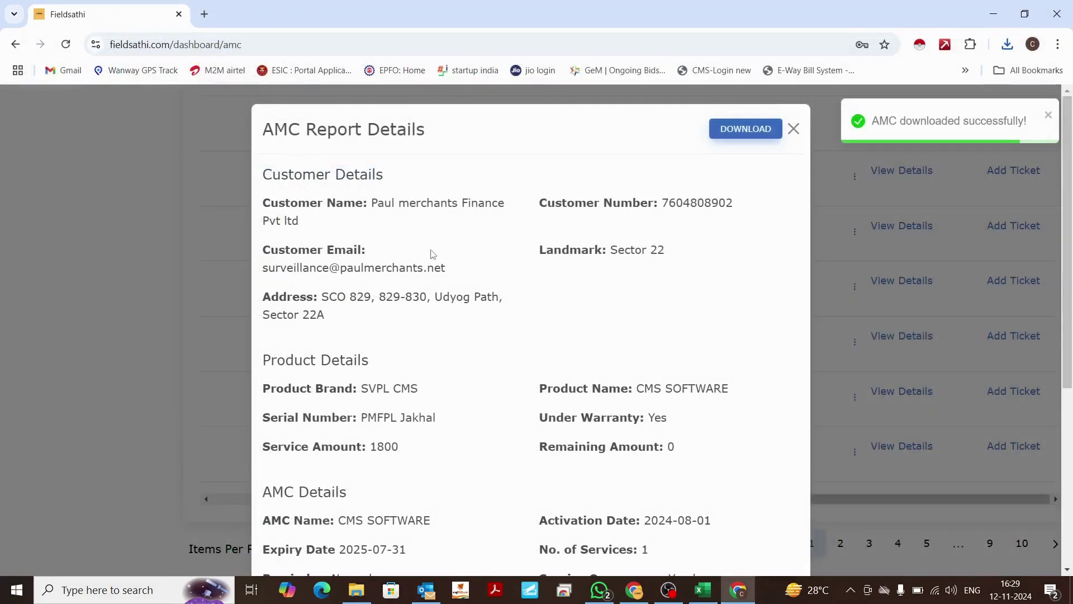
click(793, 129)
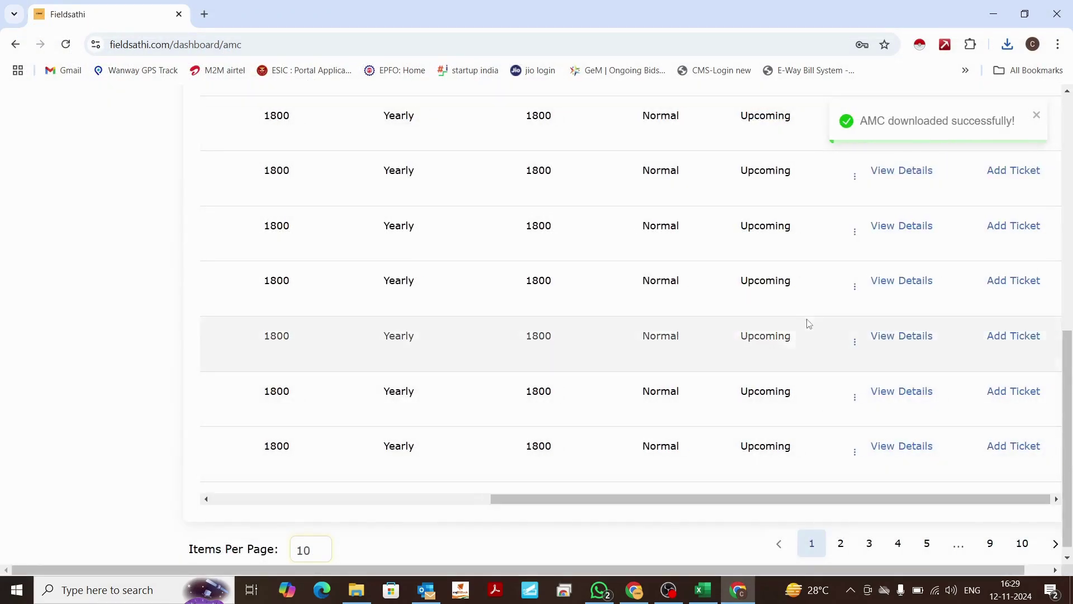
- View the edit form of the first AMC in the list, cancel it unchanged, and check that AMC's Edit and Delete options
scroll(807, 321, up, 7)
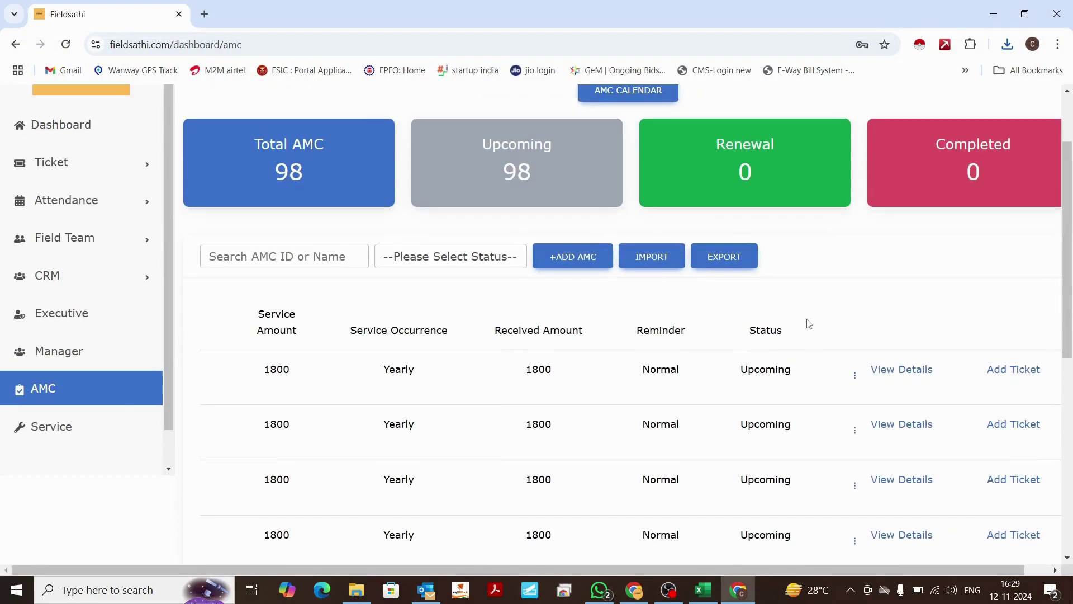
click(855, 375)
click(881, 401)
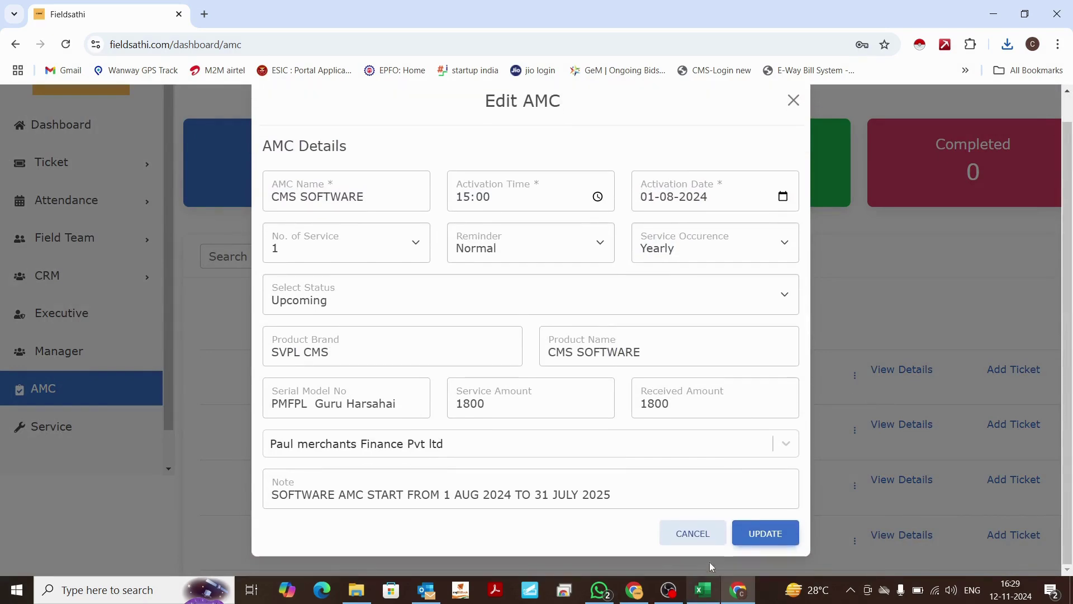
click(705, 552)
click(864, 377)
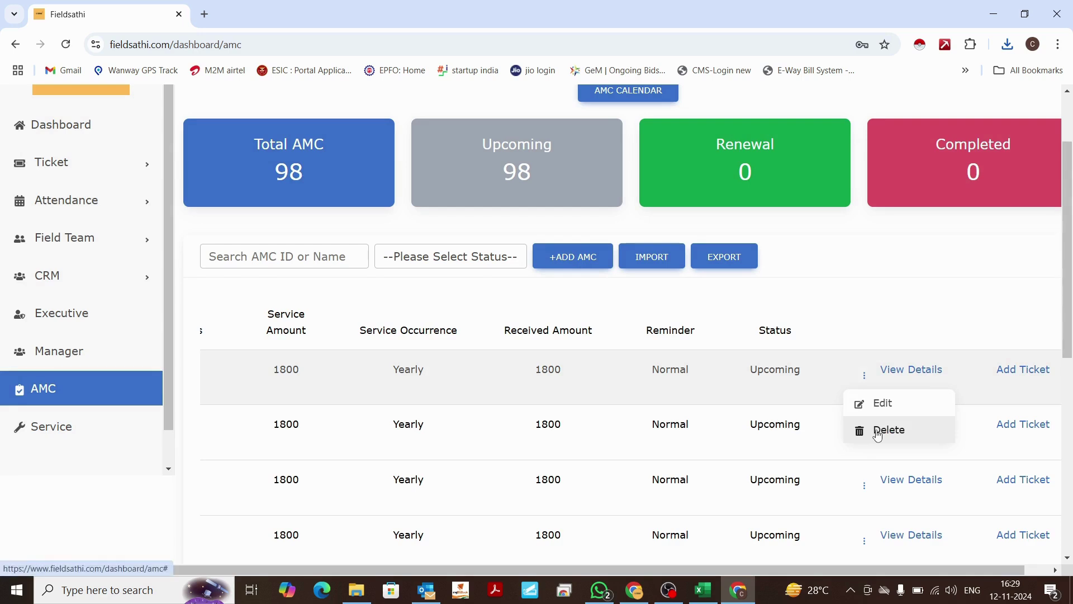
- Check the sample file download, file selection and compulsory field rules for importing AMC data, and cancel the import
click(644, 264)
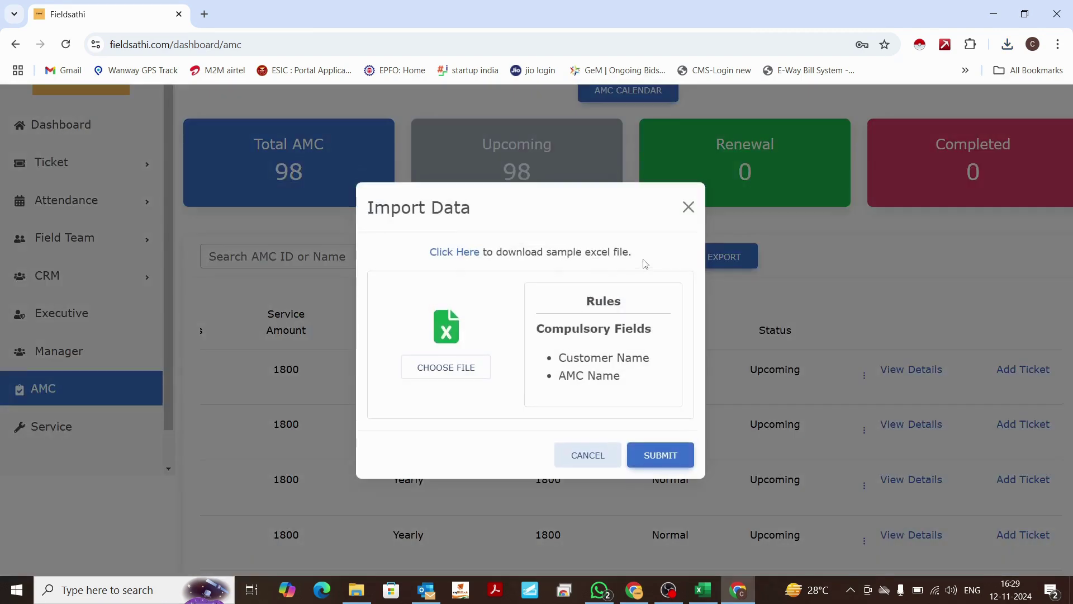
click(687, 206)
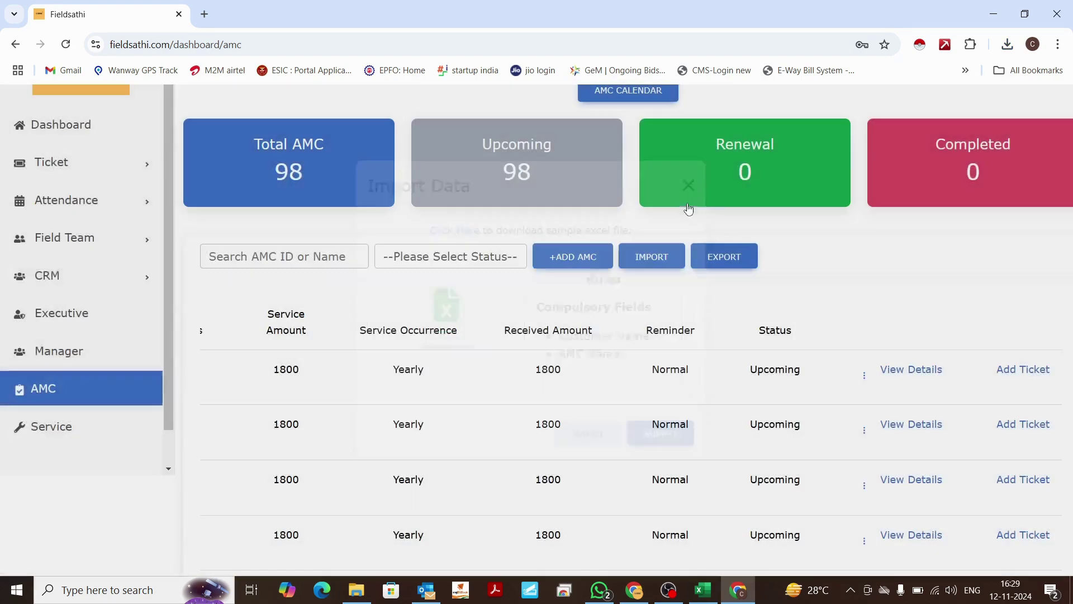
click(665, 255)
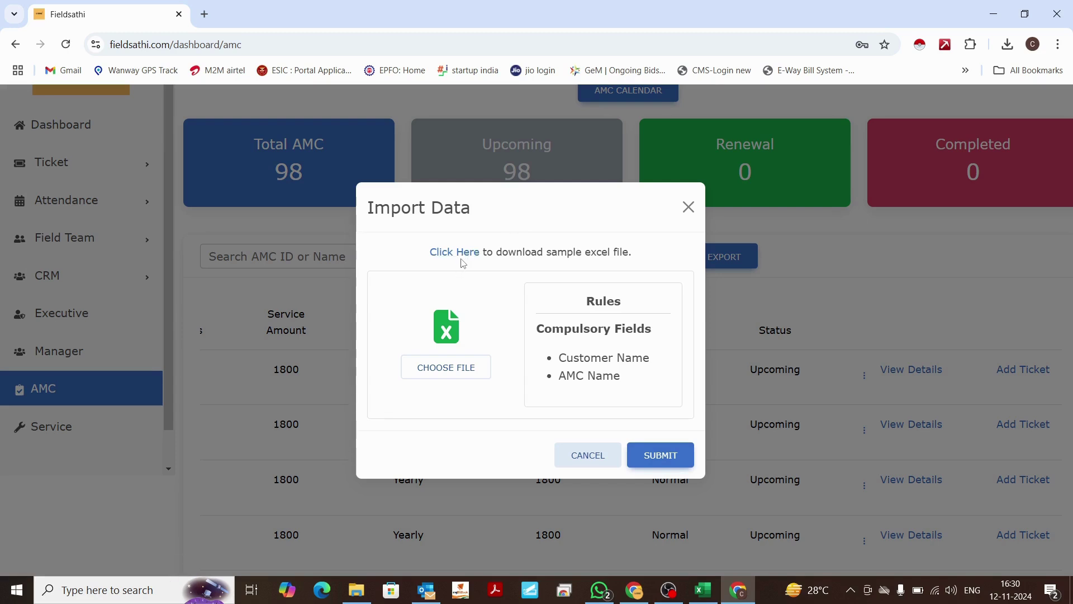
drag(535, 329, 679, 332)
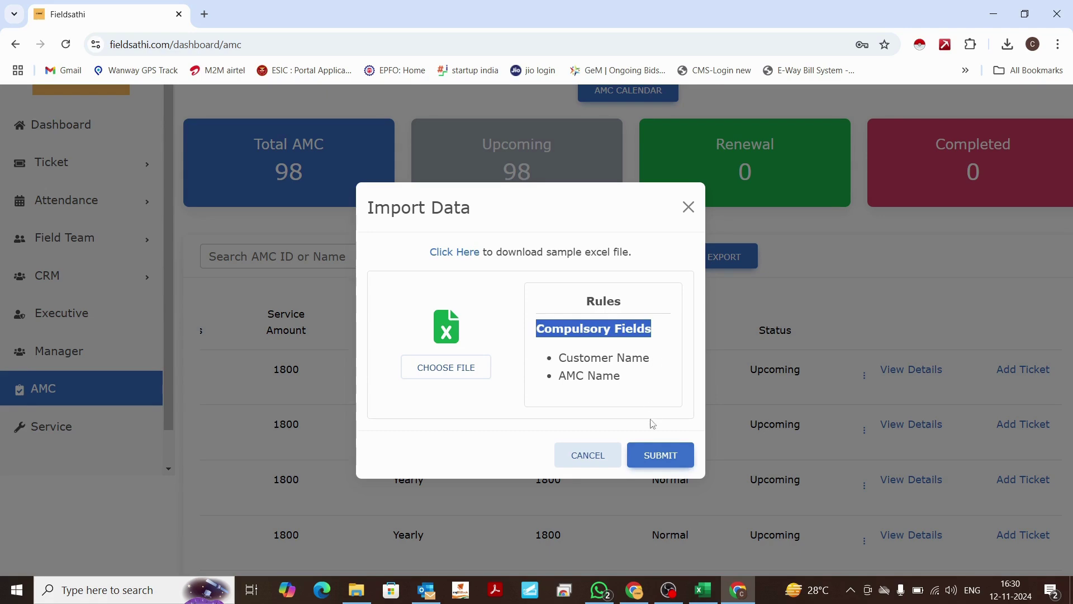
click(598, 460)
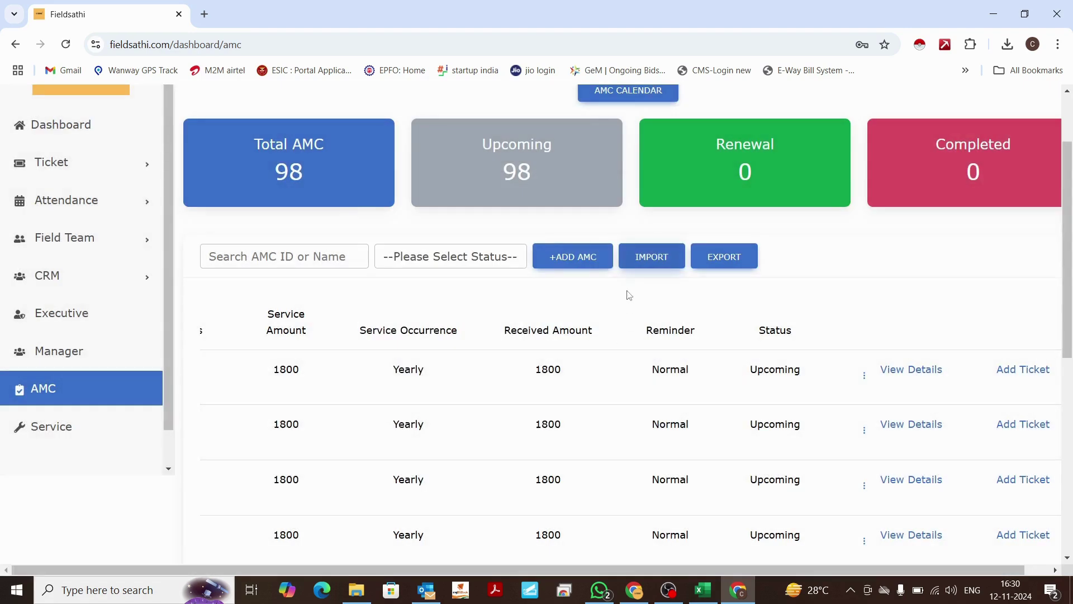
- View the date range and Excel download options for exporting the AMC report, and close them without downloading
scroll(383, 403, down, 3)
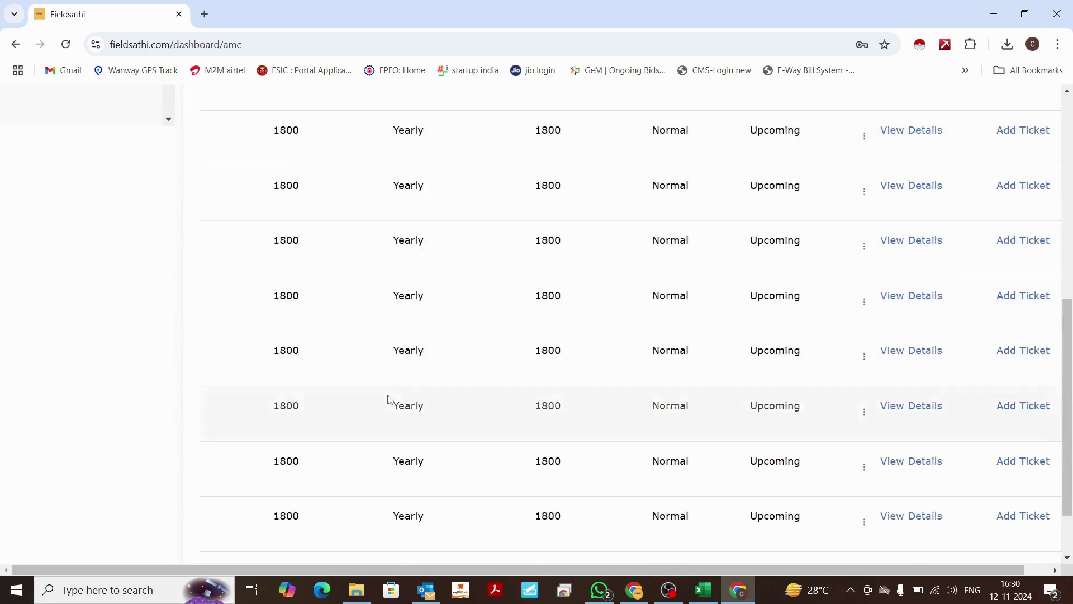
scroll(388, 400, up, 5)
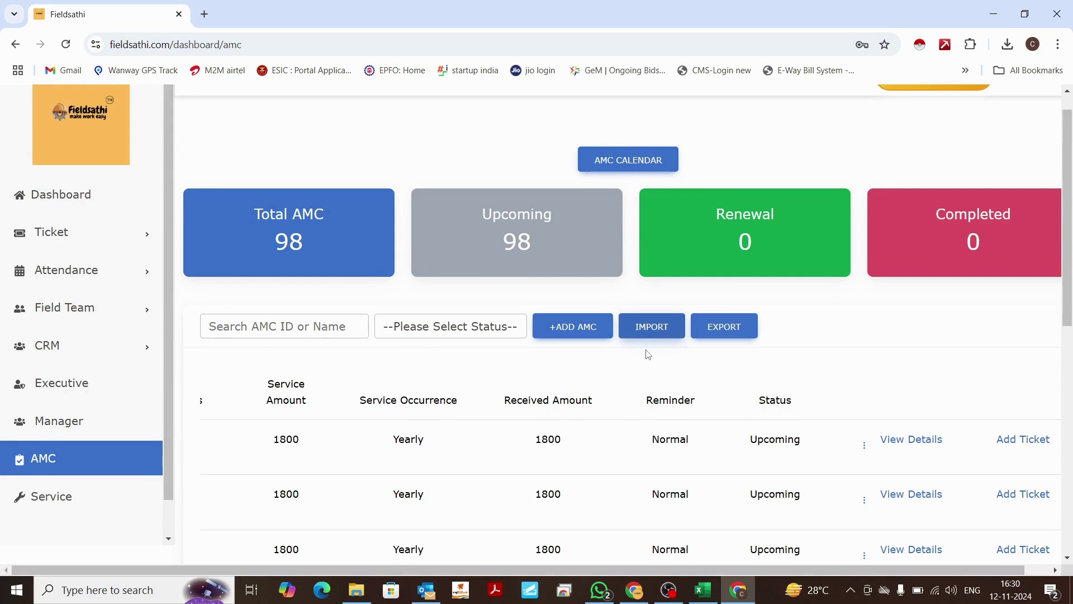
click(722, 329)
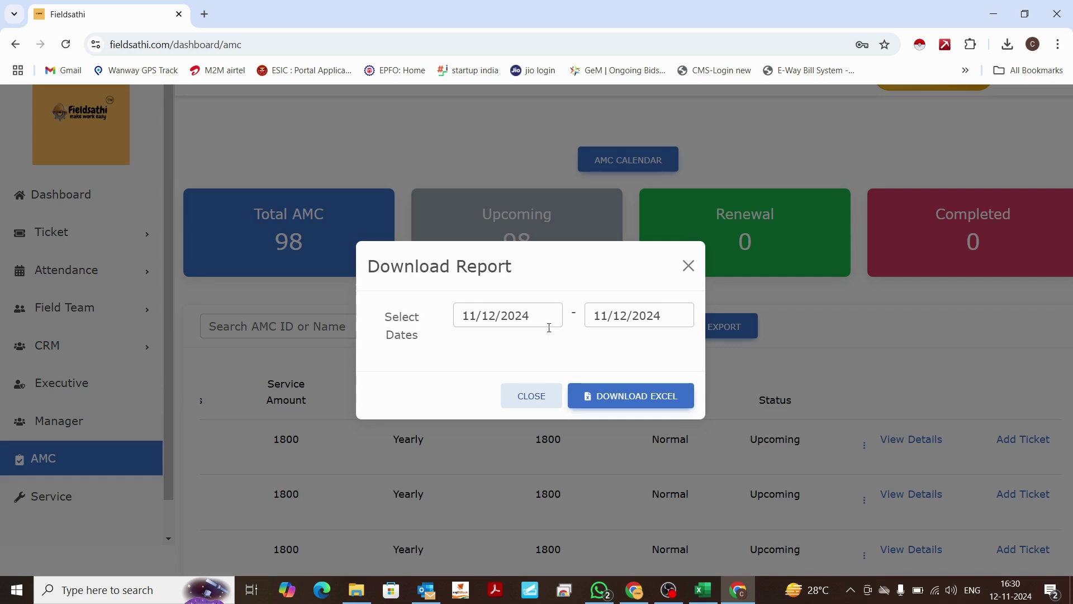
click(520, 397)
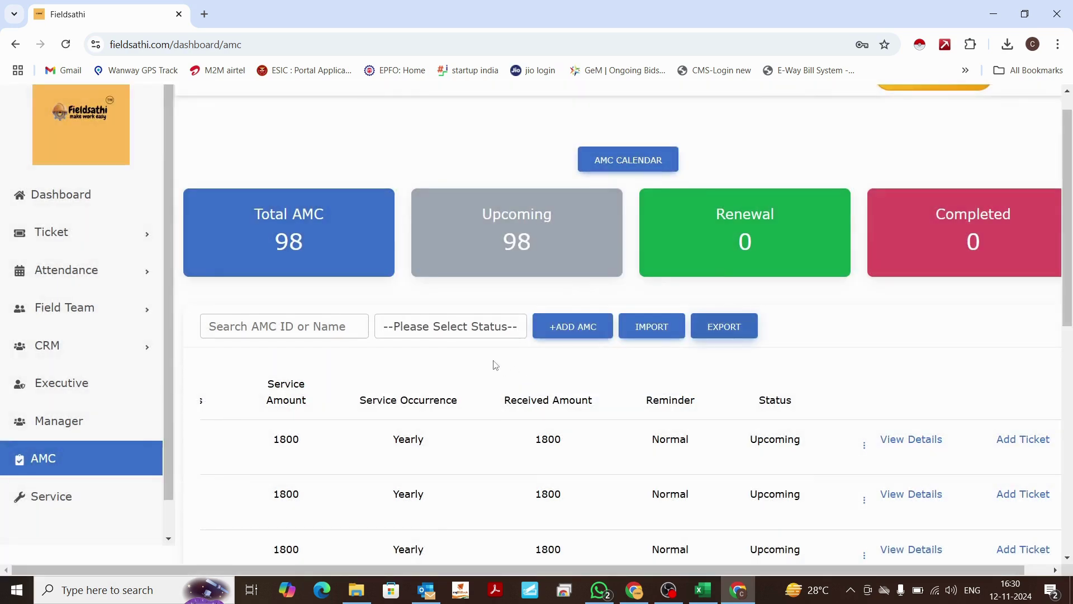
- Filter the AMC list by the Upcoming status and look through the filtered AMCs
click(426, 334)
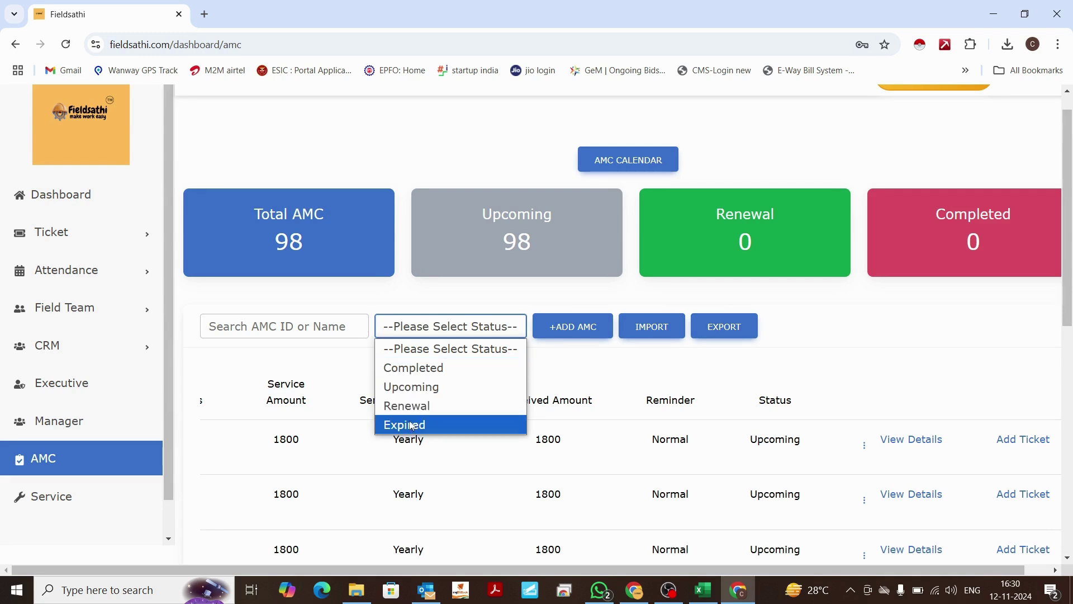
click(425, 387)
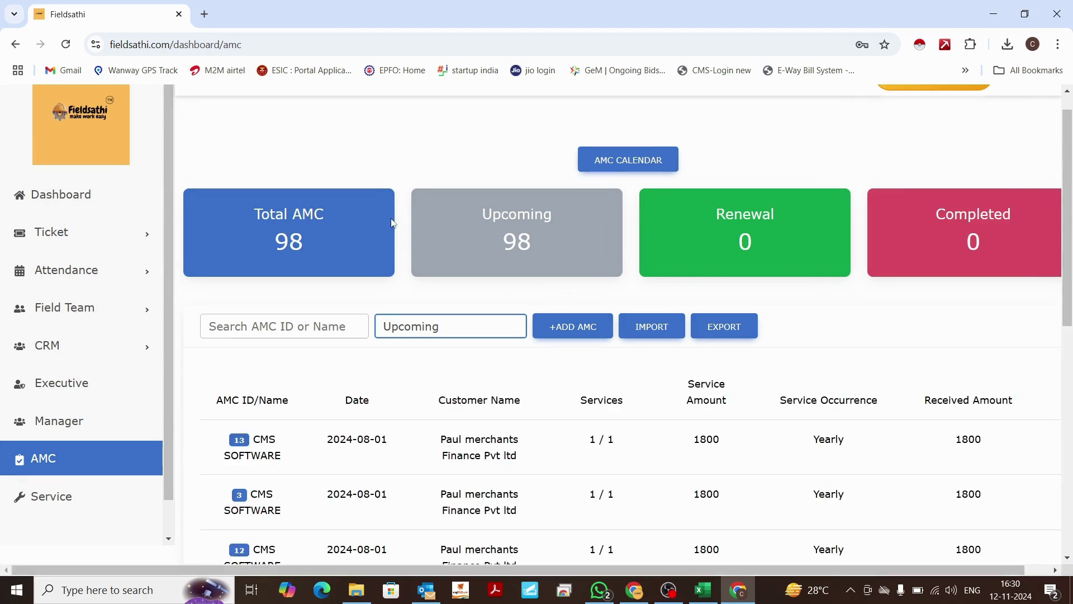
scroll(525, 441, down, 3)
scroll(531, 447, down, 1)
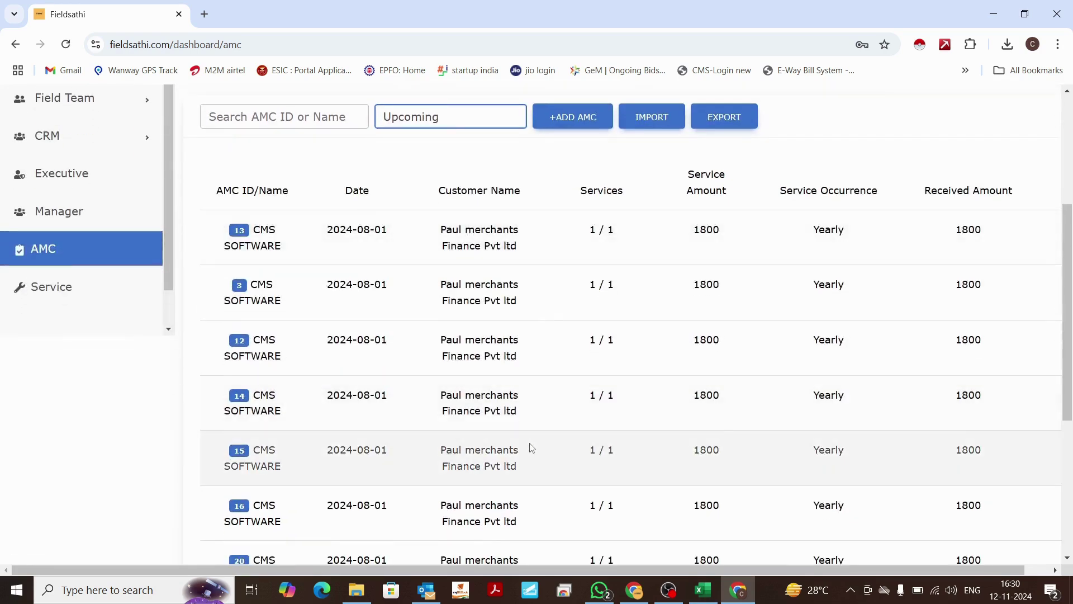
scroll(530, 447, up, 4)
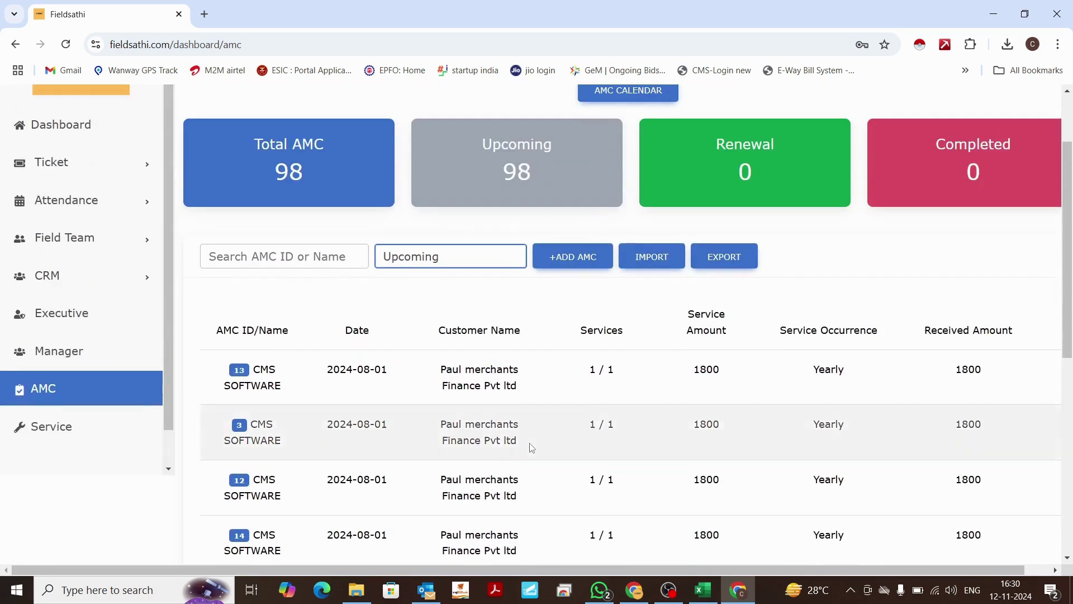
scroll(531, 447, up, 1)
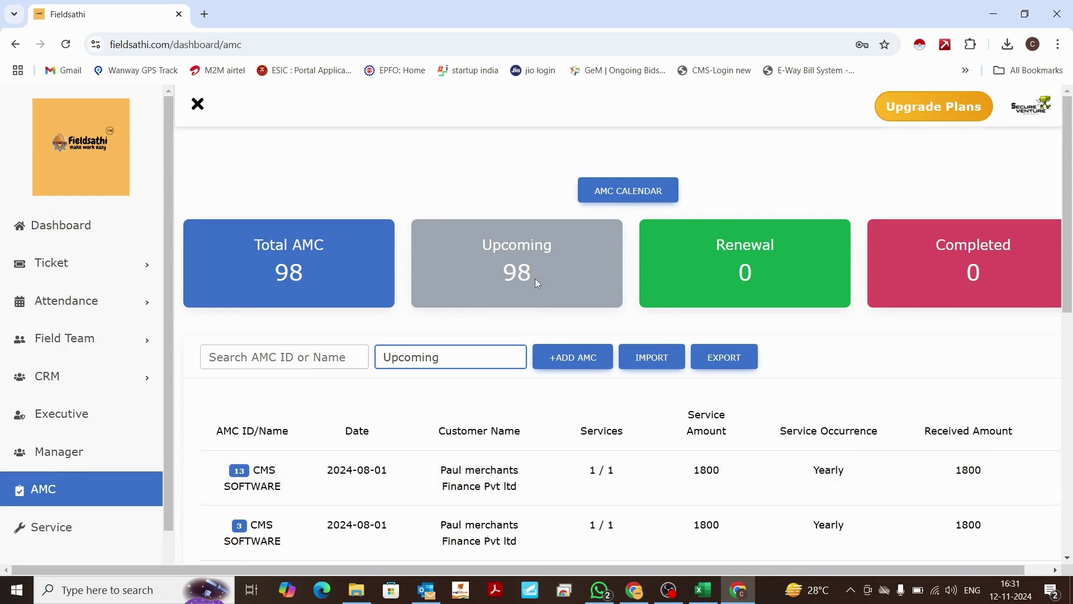
- Filter the AMC list by the Renewal, Expired and Completed statuses one after another
click(480, 366)
click(439, 437)
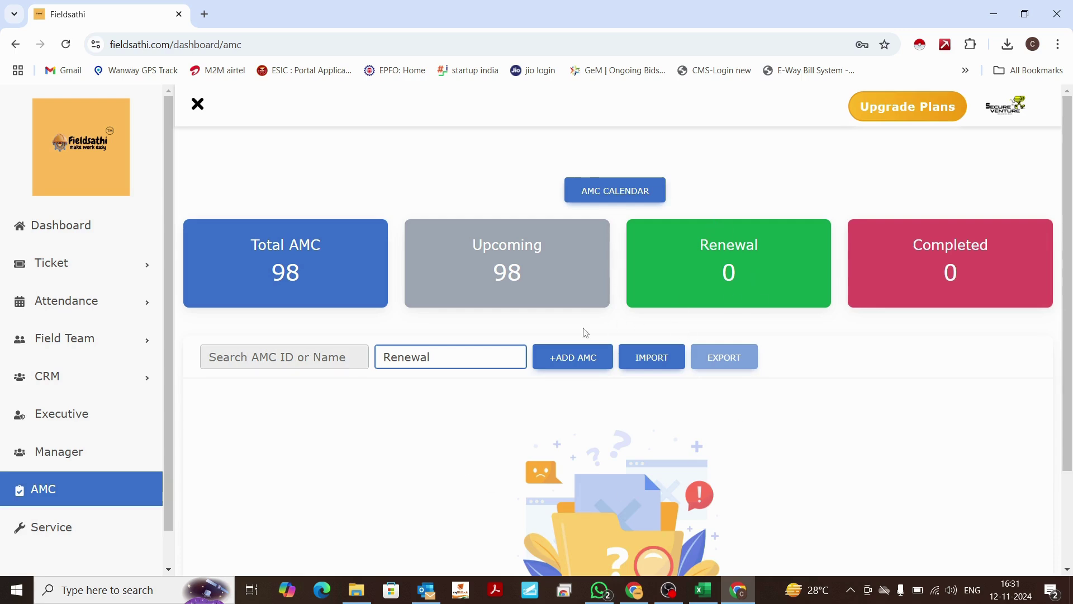
click(401, 364)
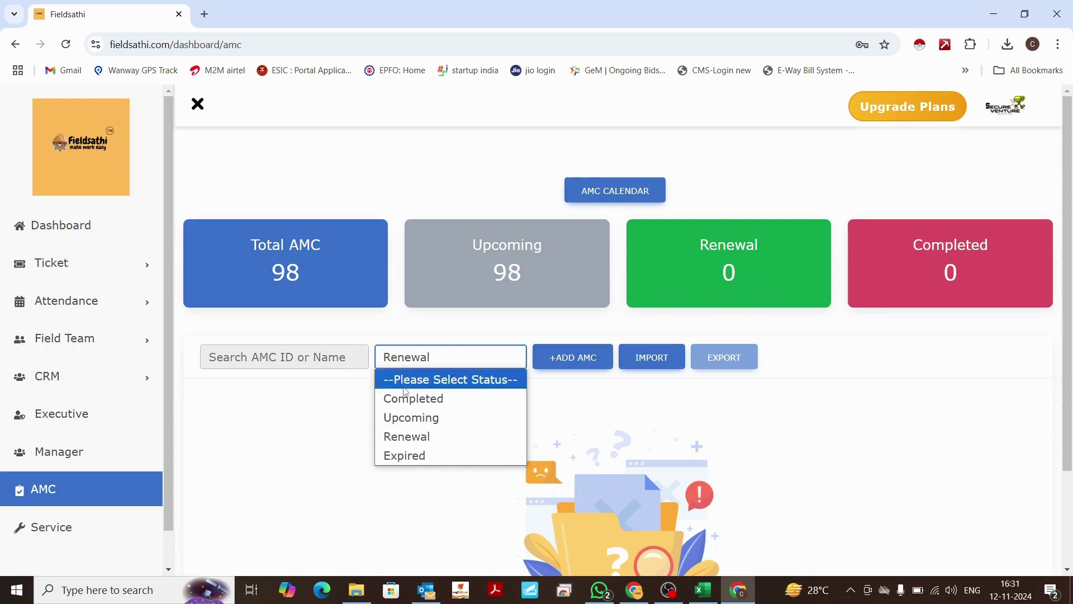
click(407, 456)
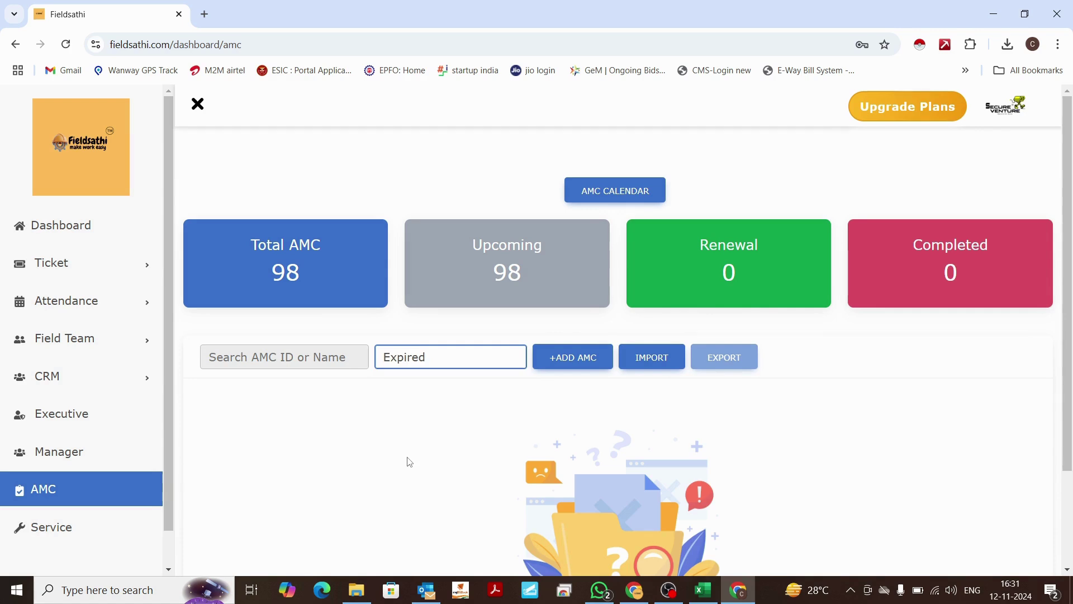
scroll(410, 461, down, 1)
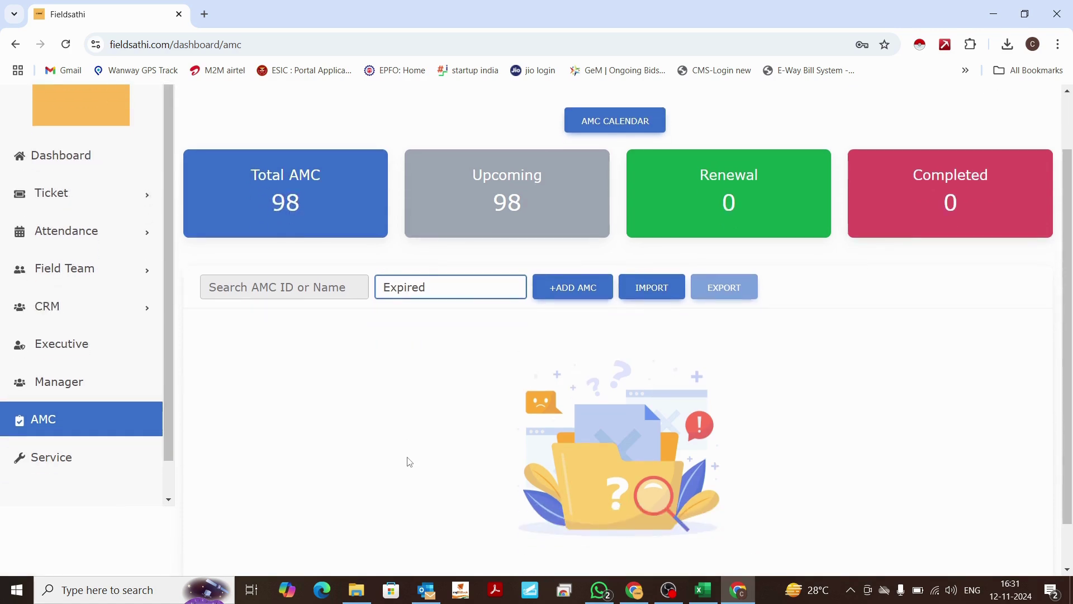
click(467, 292)
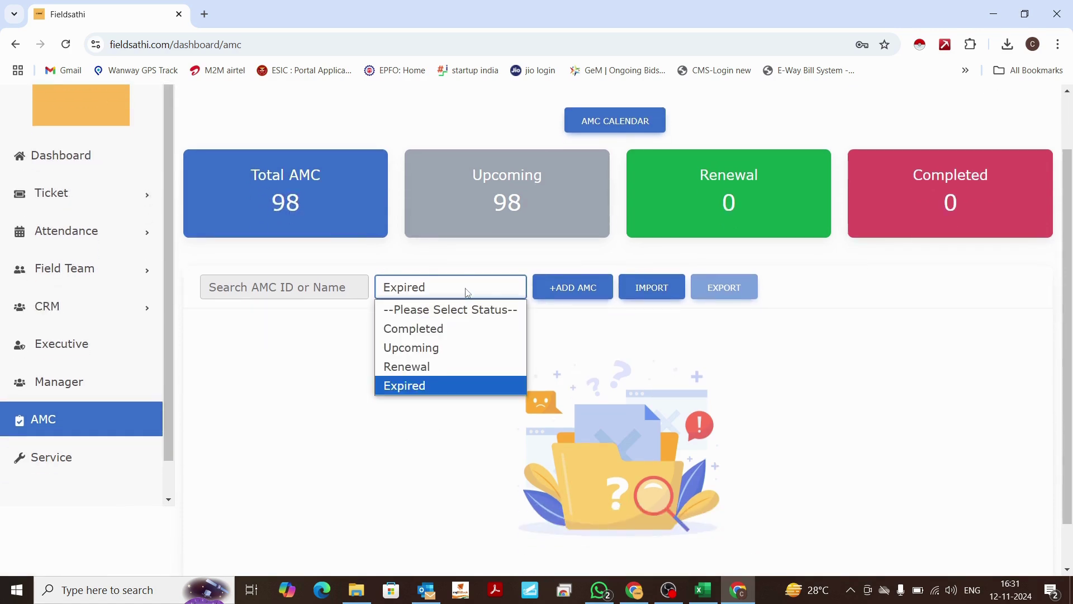
click(447, 334)
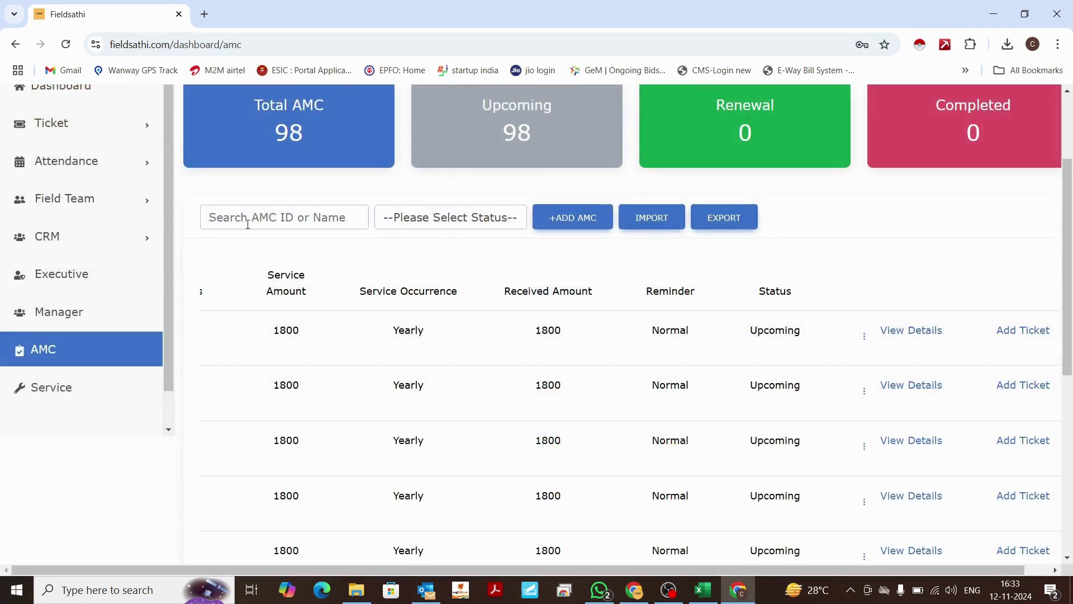
- Examine the AMC IDs and names in the list that can be used for an AMC search
click(250, 222)
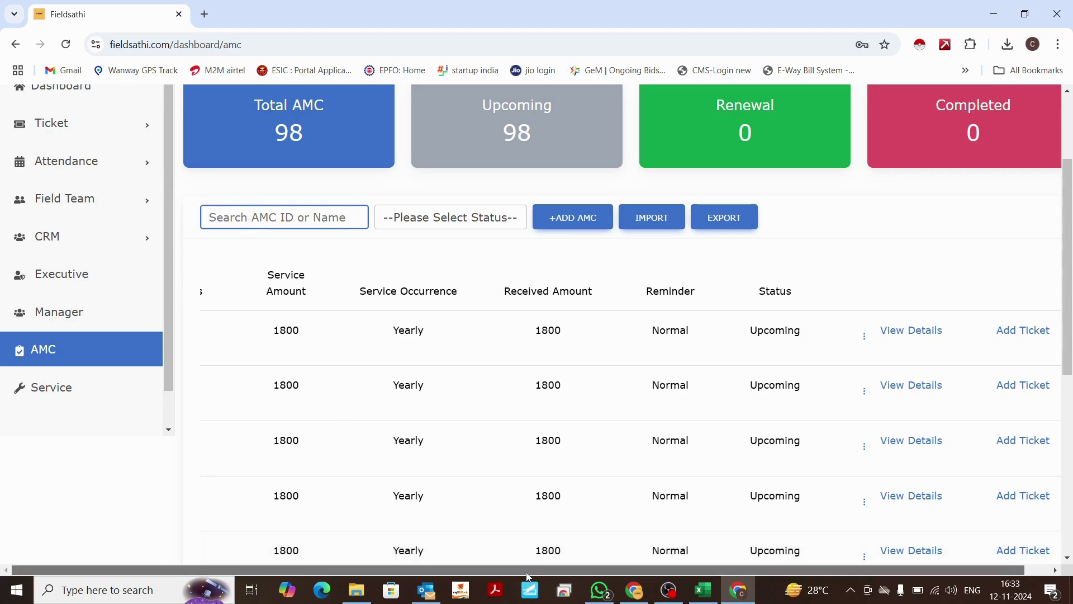
scroll(570, 408, down, 10)
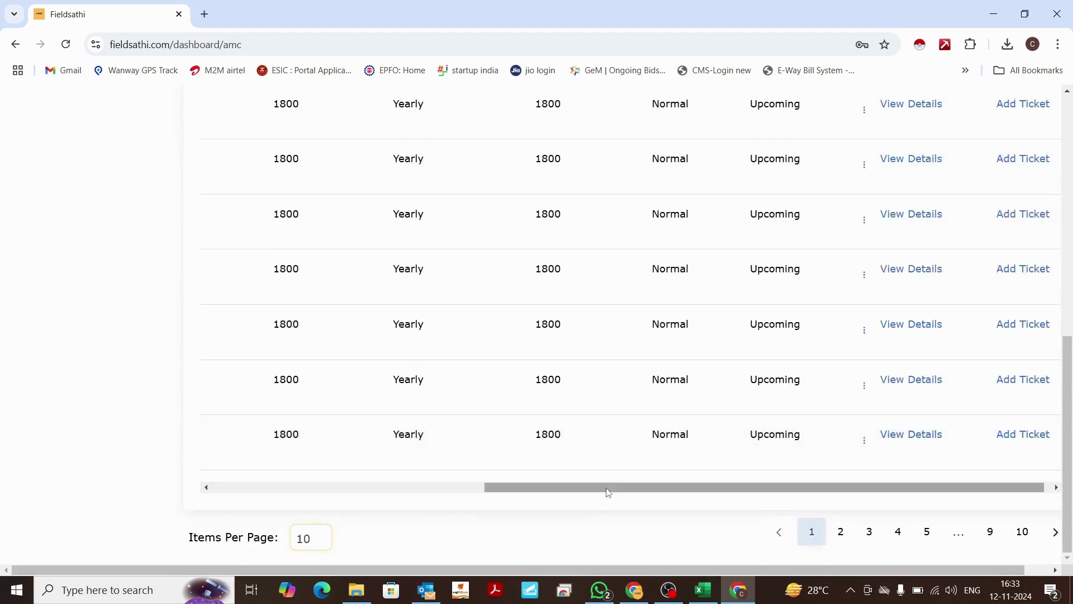
drag(606, 494, 294, 515)
scroll(301, 436, up, 10)
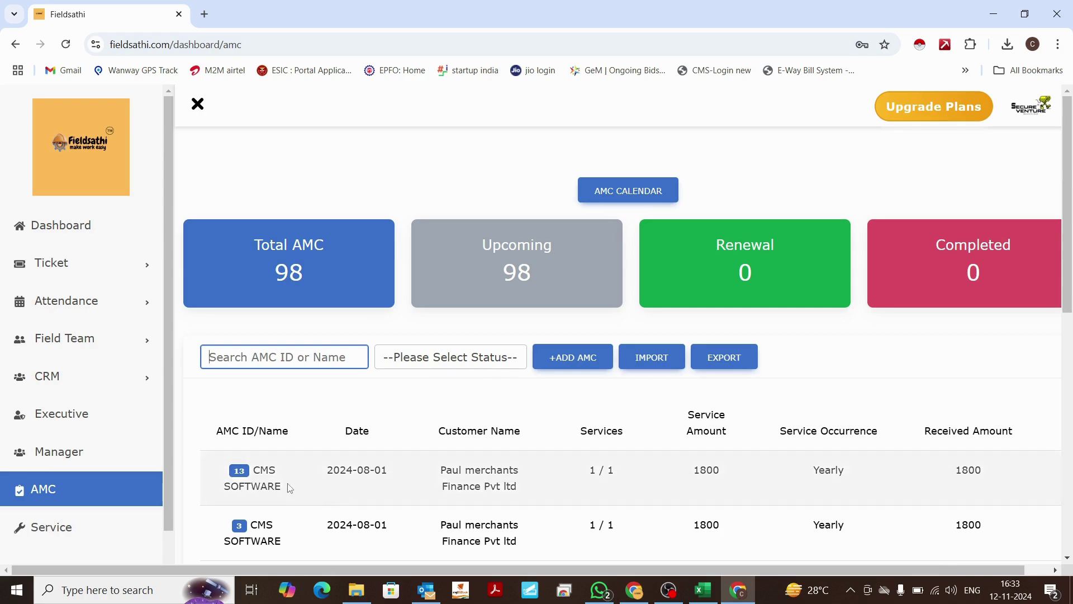
scroll(249, 498, down, 1)
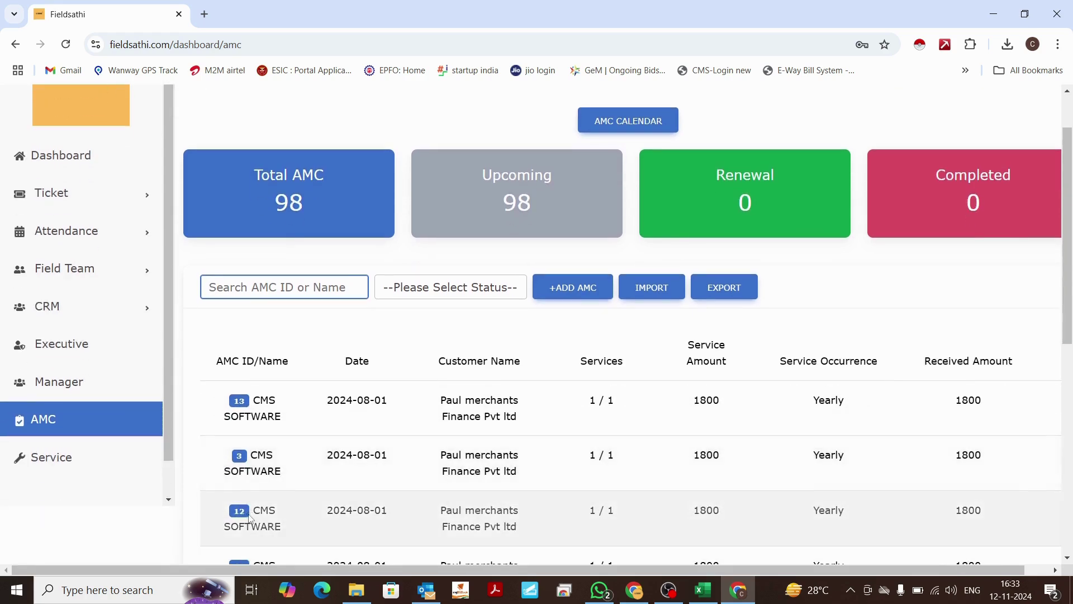
scroll(266, 443, down, 5)
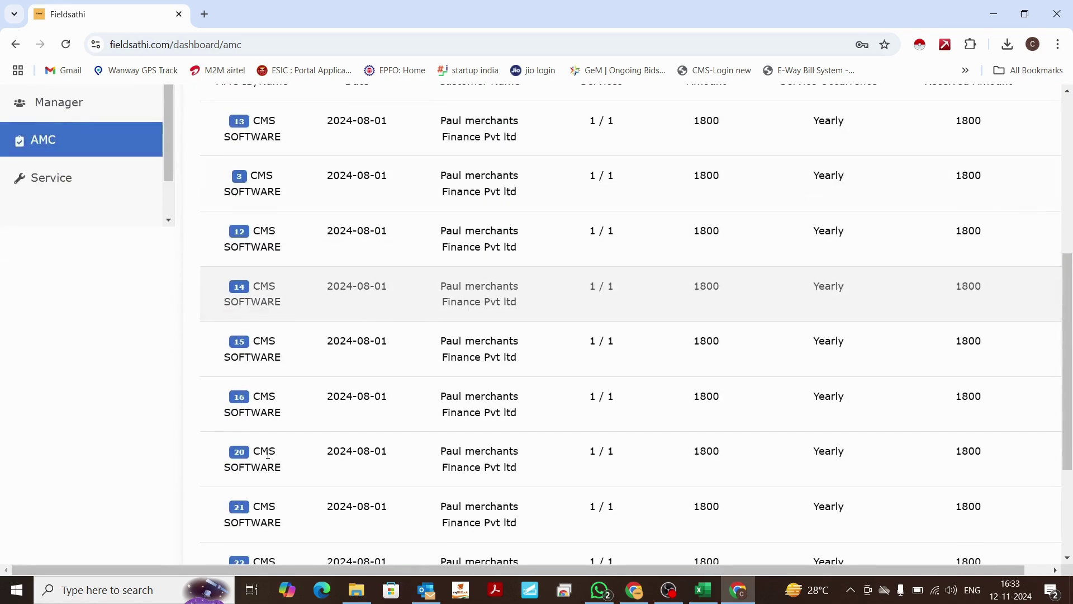
scroll(247, 505, up, 7)
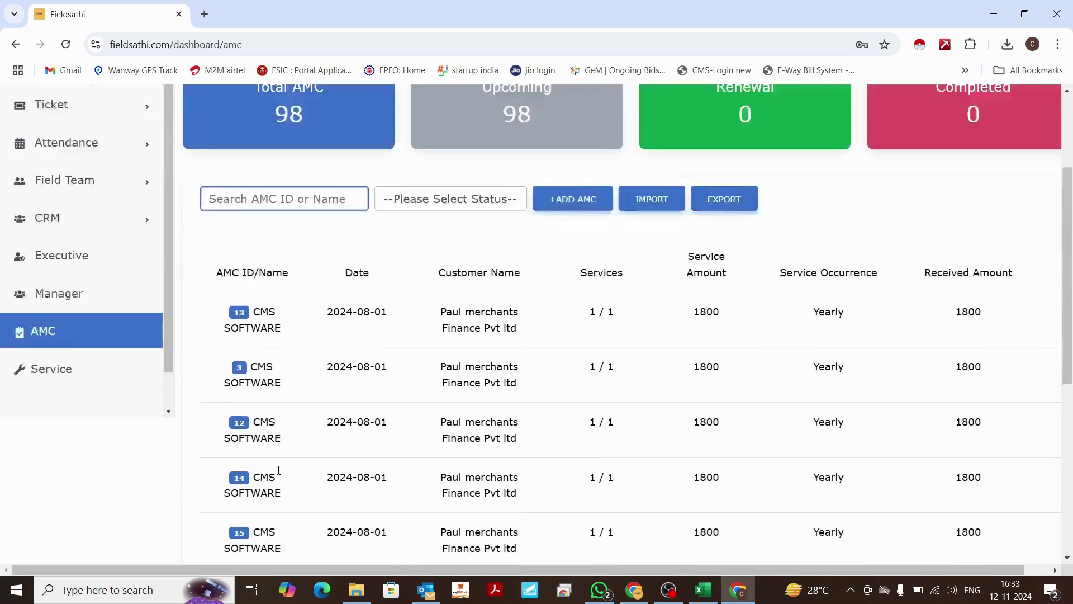
- Search the AMC list for AMC ID 22 and look through the matching entries
click(289, 362)
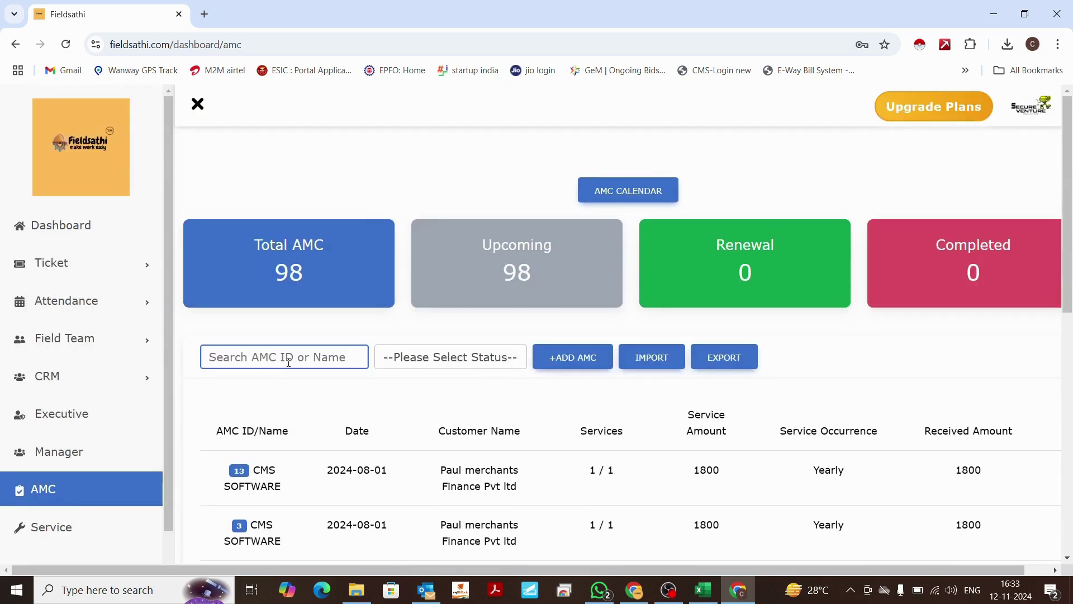
text(22)
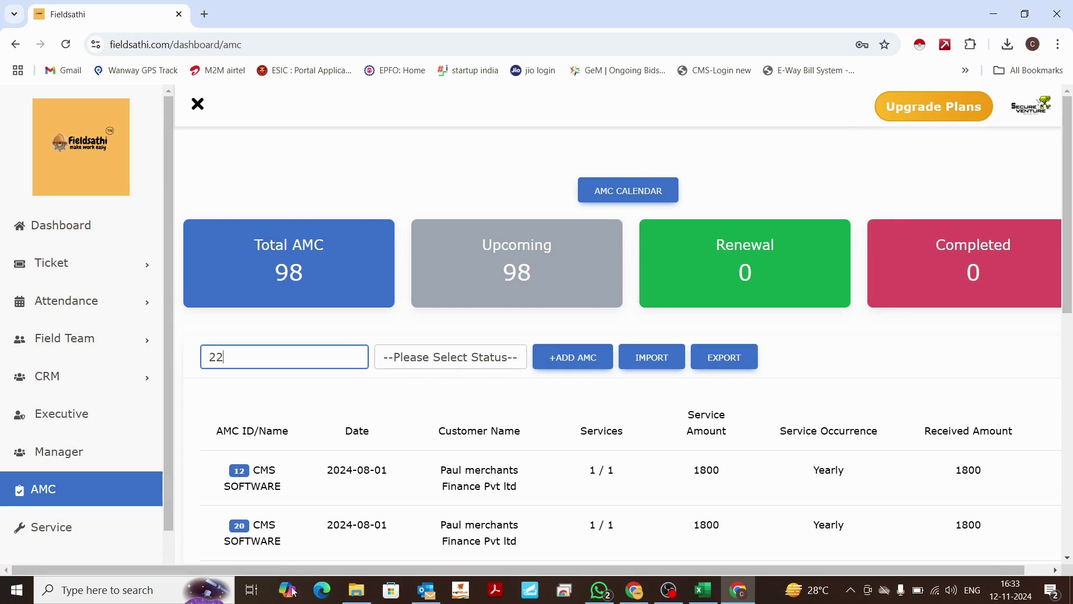
scroll(340, 474, down, 5)
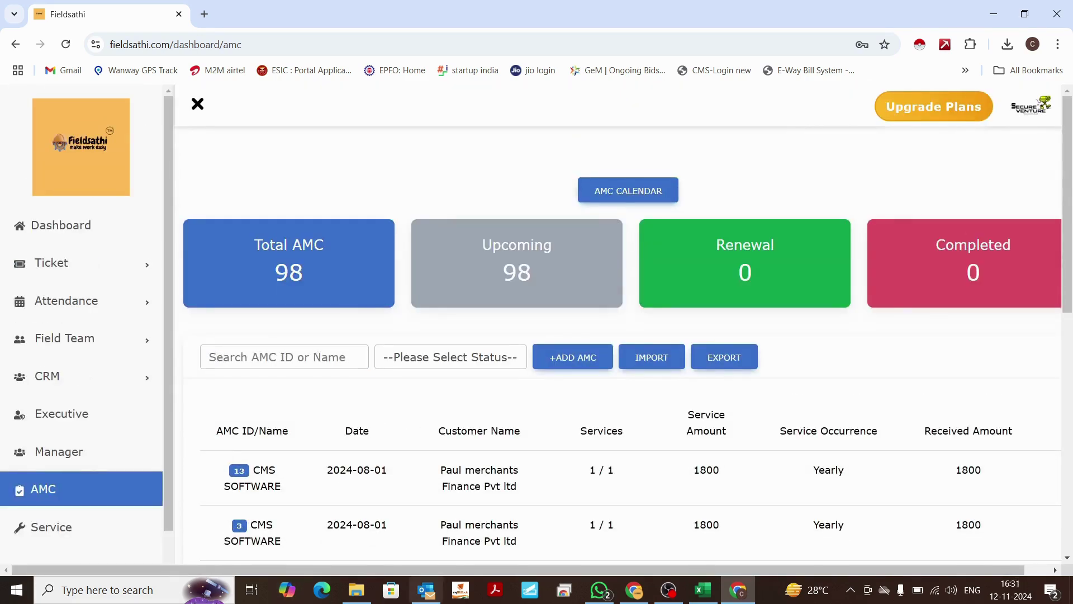
- View the November 2024 month in the AMC calendar and return to the AMC list
click(657, 192)
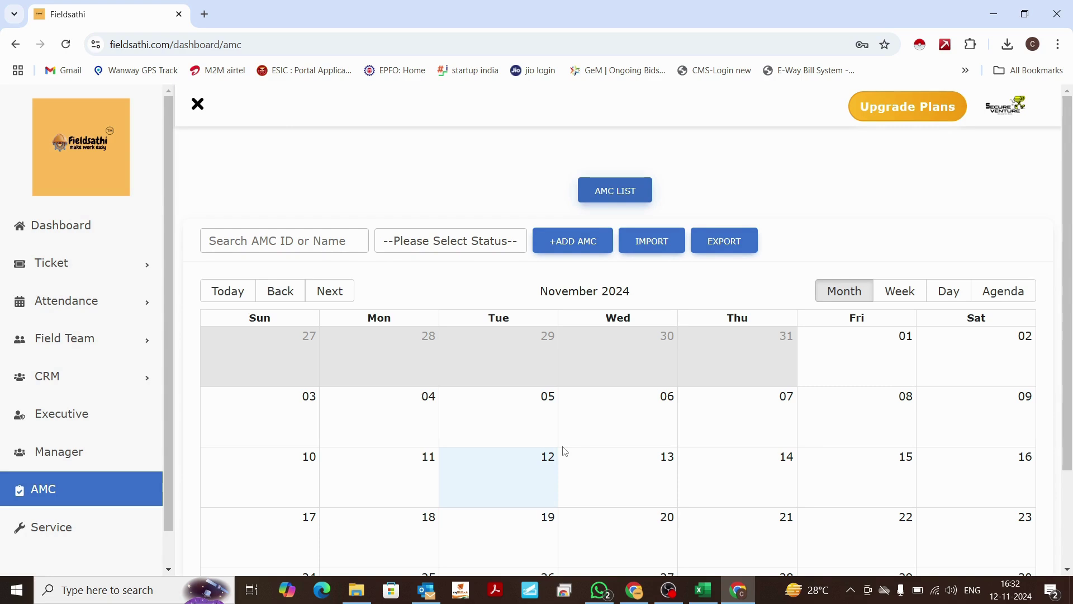
scroll(608, 442, down, 2)
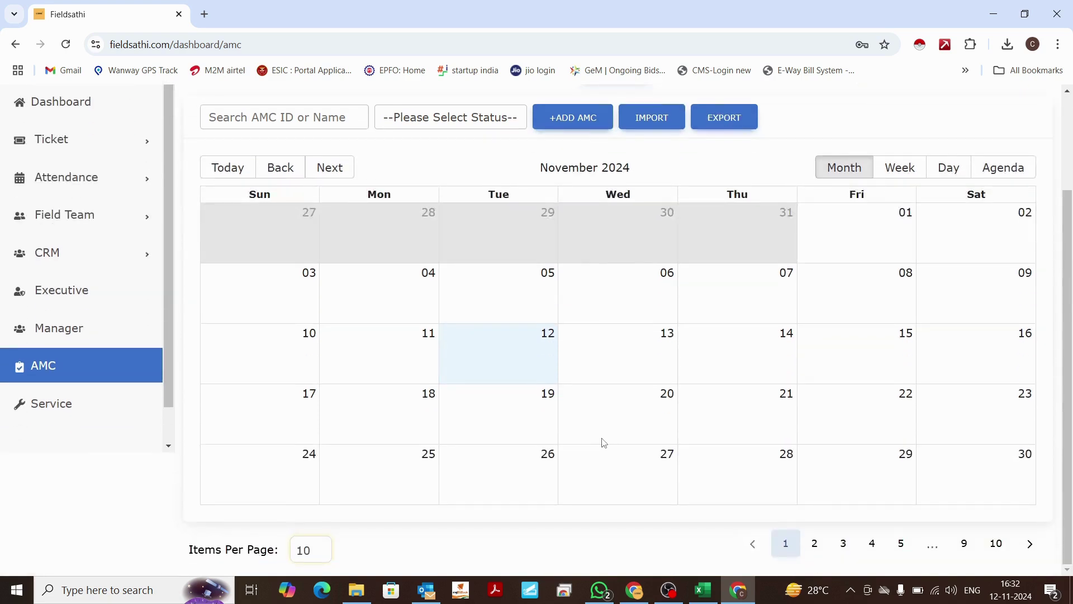
scroll(604, 442, up, 1)
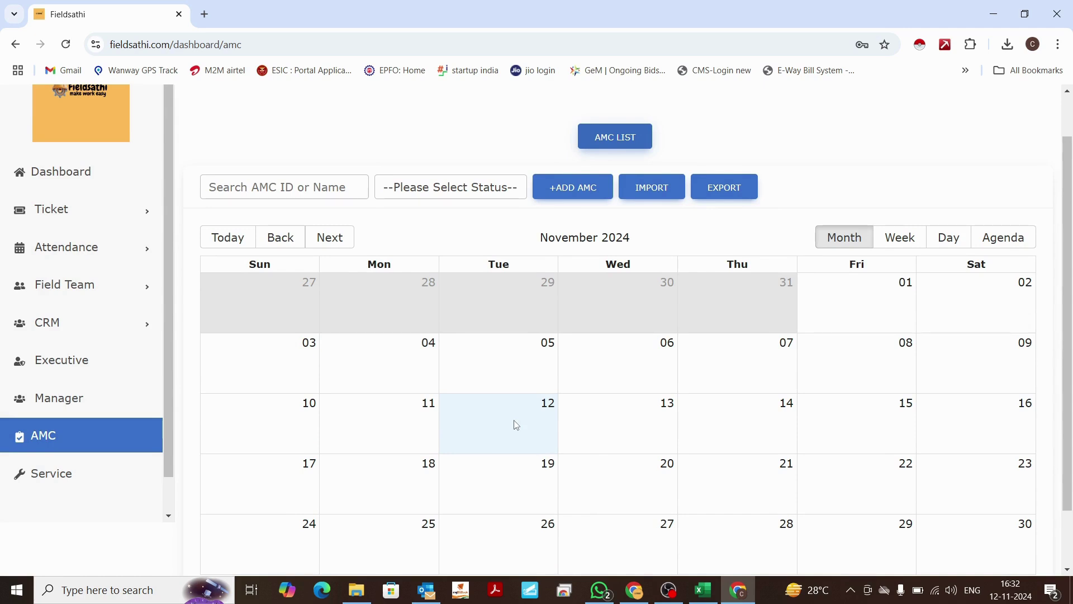
click(617, 138)
- View the Add Ticket form for the first AMC in the list and close it without adding a ticket
scroll(479, 469, down, 5)
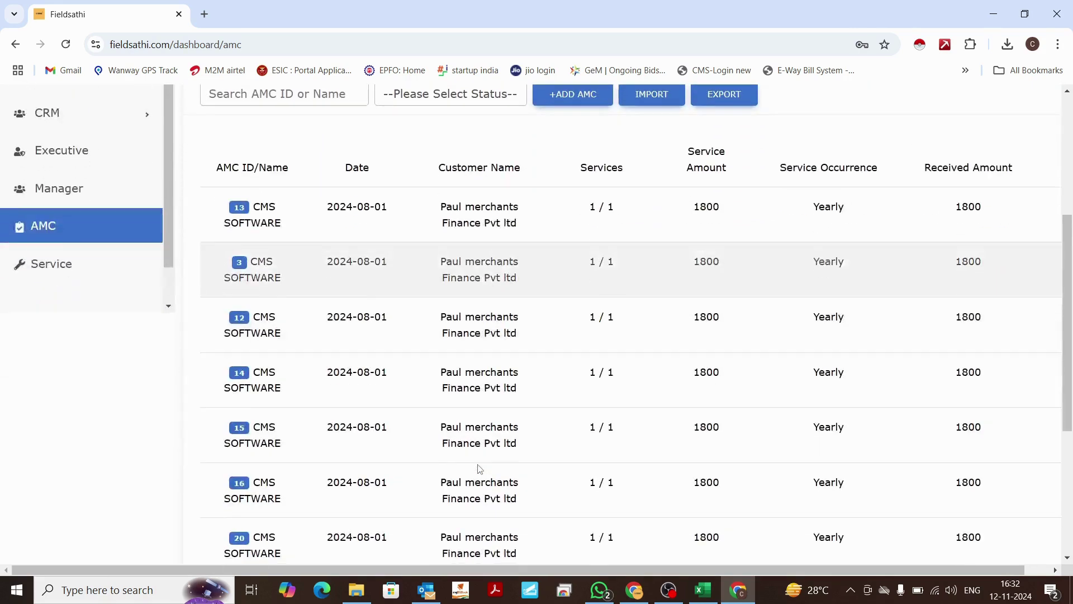
scroll(479, 470, up, 5)
scroll(477, 467, down, 8)
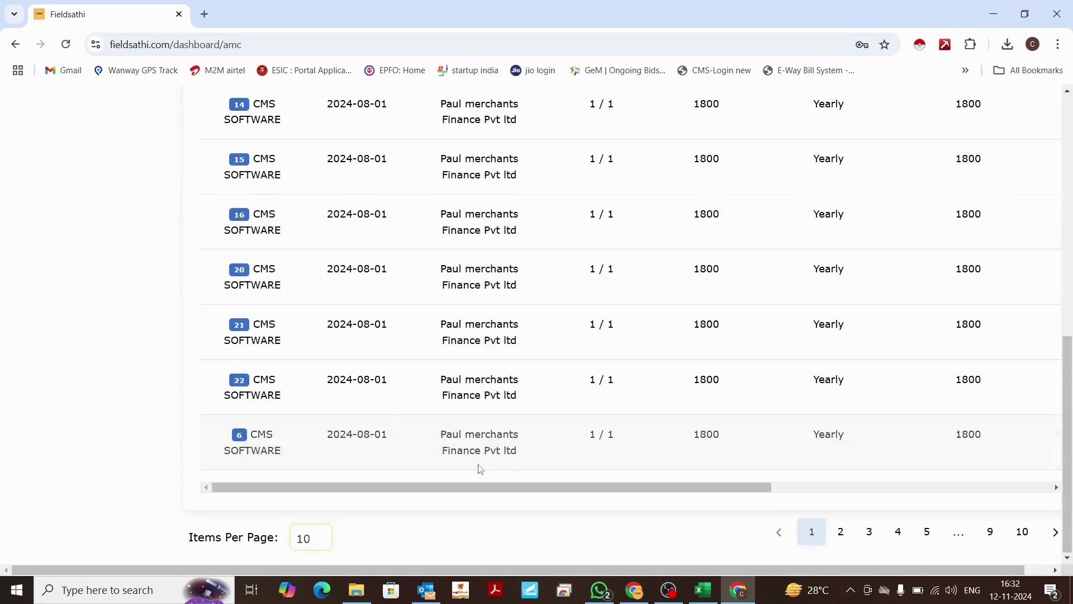
drag(546, 487, 863, 485)
scroll(692, 348, up, 6)
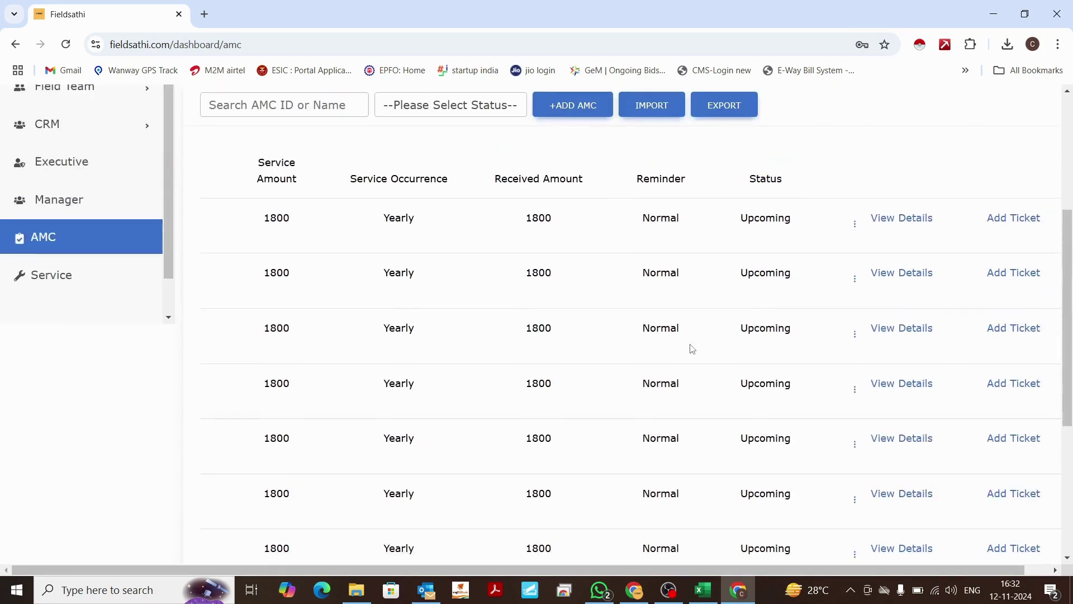
scroll(692, 348, up, 1)
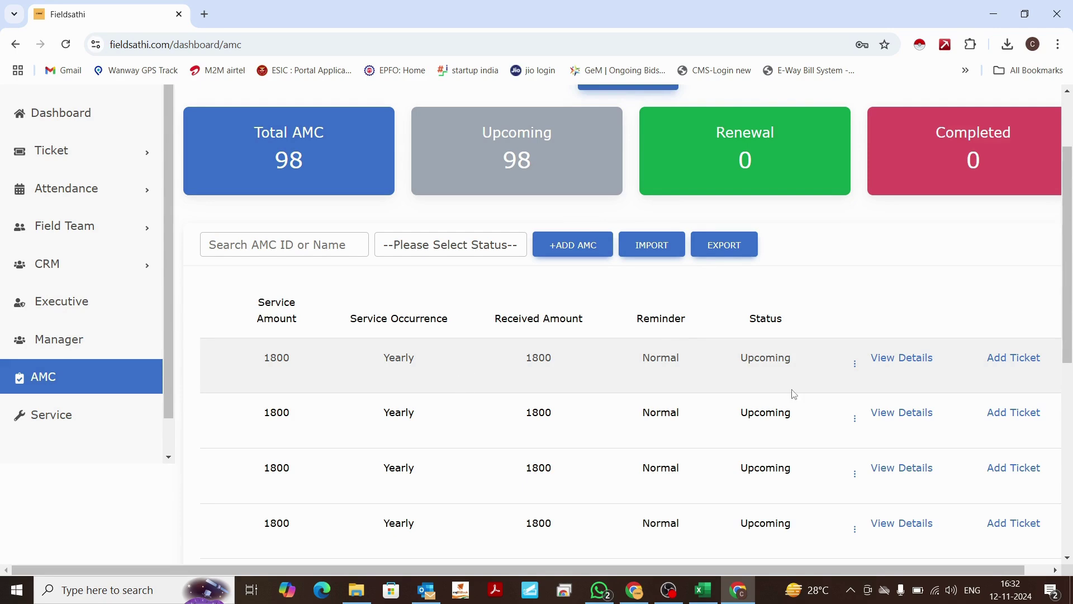
click(1017, 358)
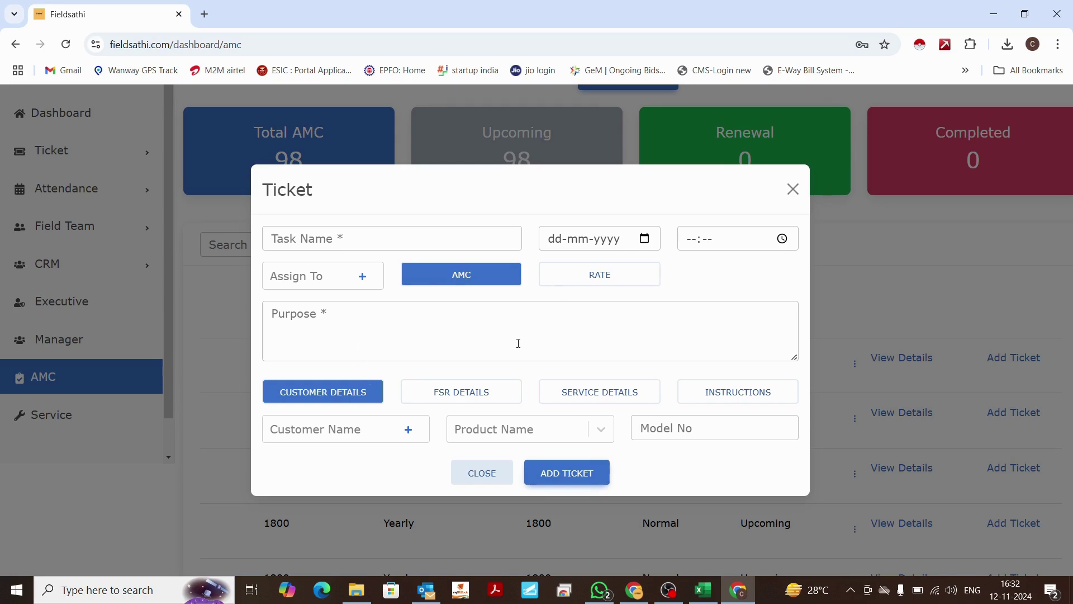
click(484, 474)
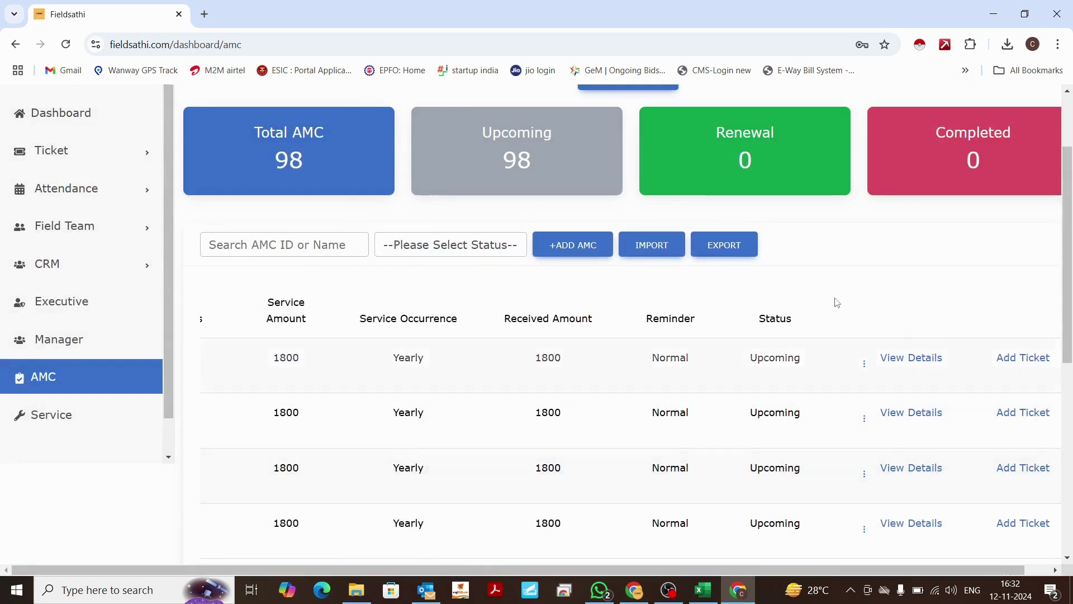